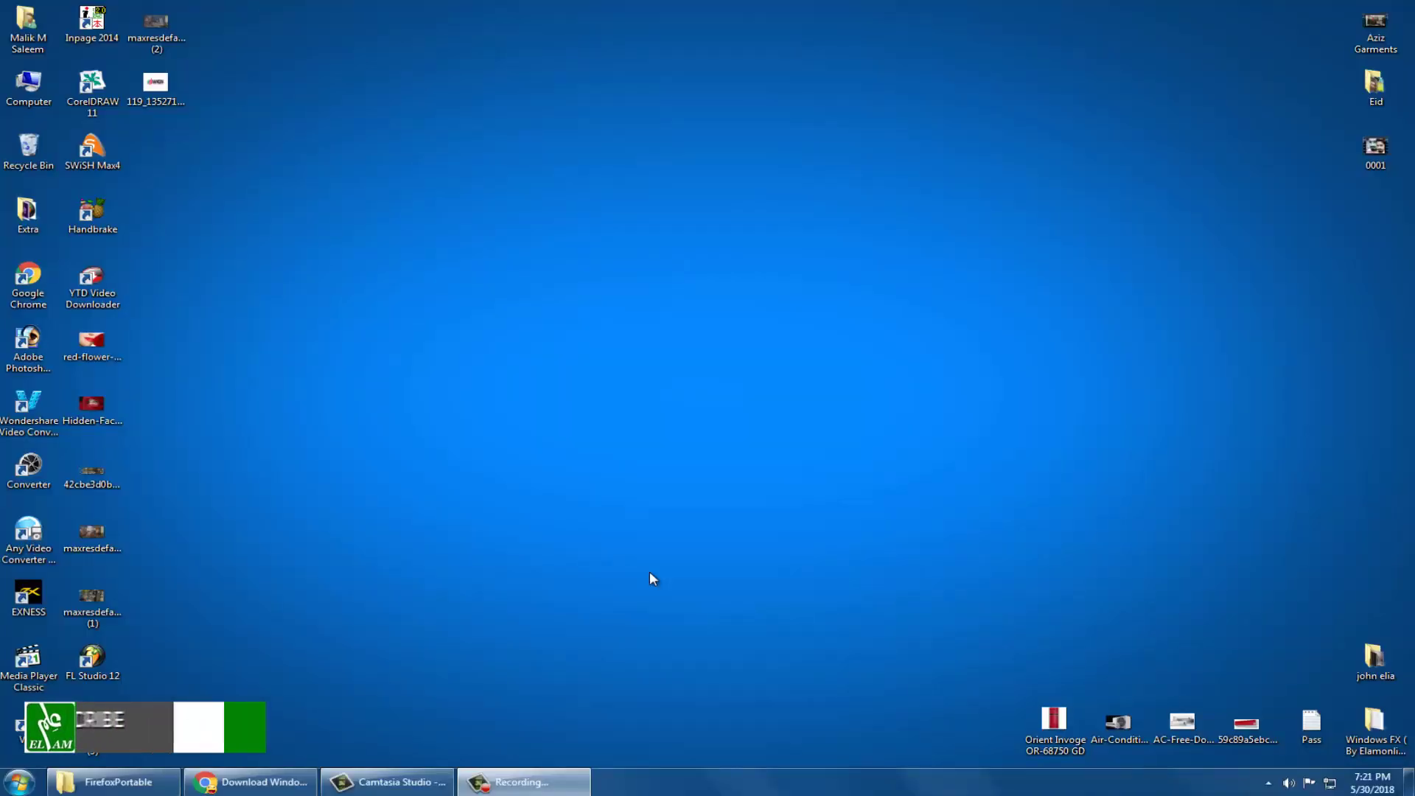
# Switch to Chrome and examine the Google search for "windows 10 bootable iso", highlighting the web address of Microsoft's disc image result
pyautogui.click(251, 781)
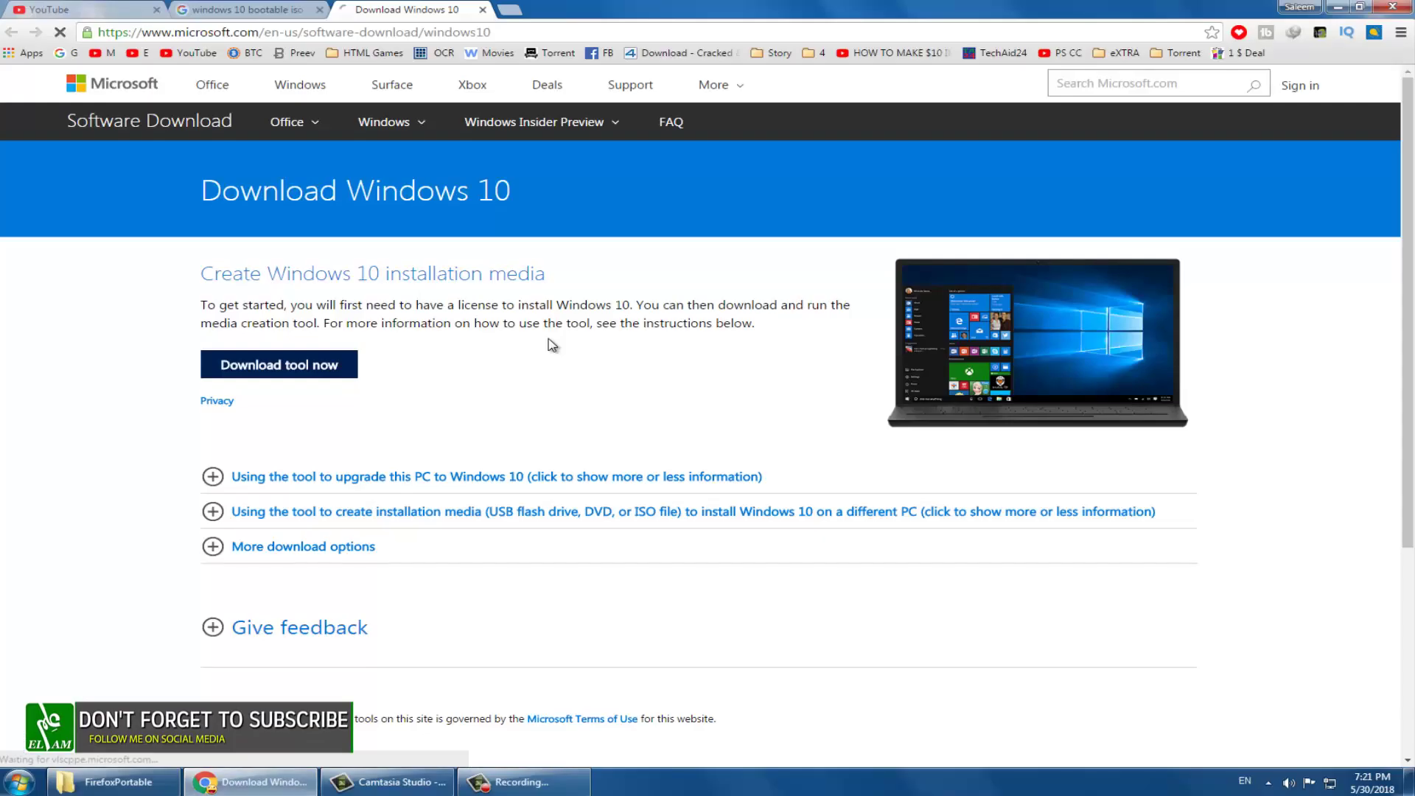
pyautogui.click(225, 10)
pyautogui.tripleClick(297, 101)
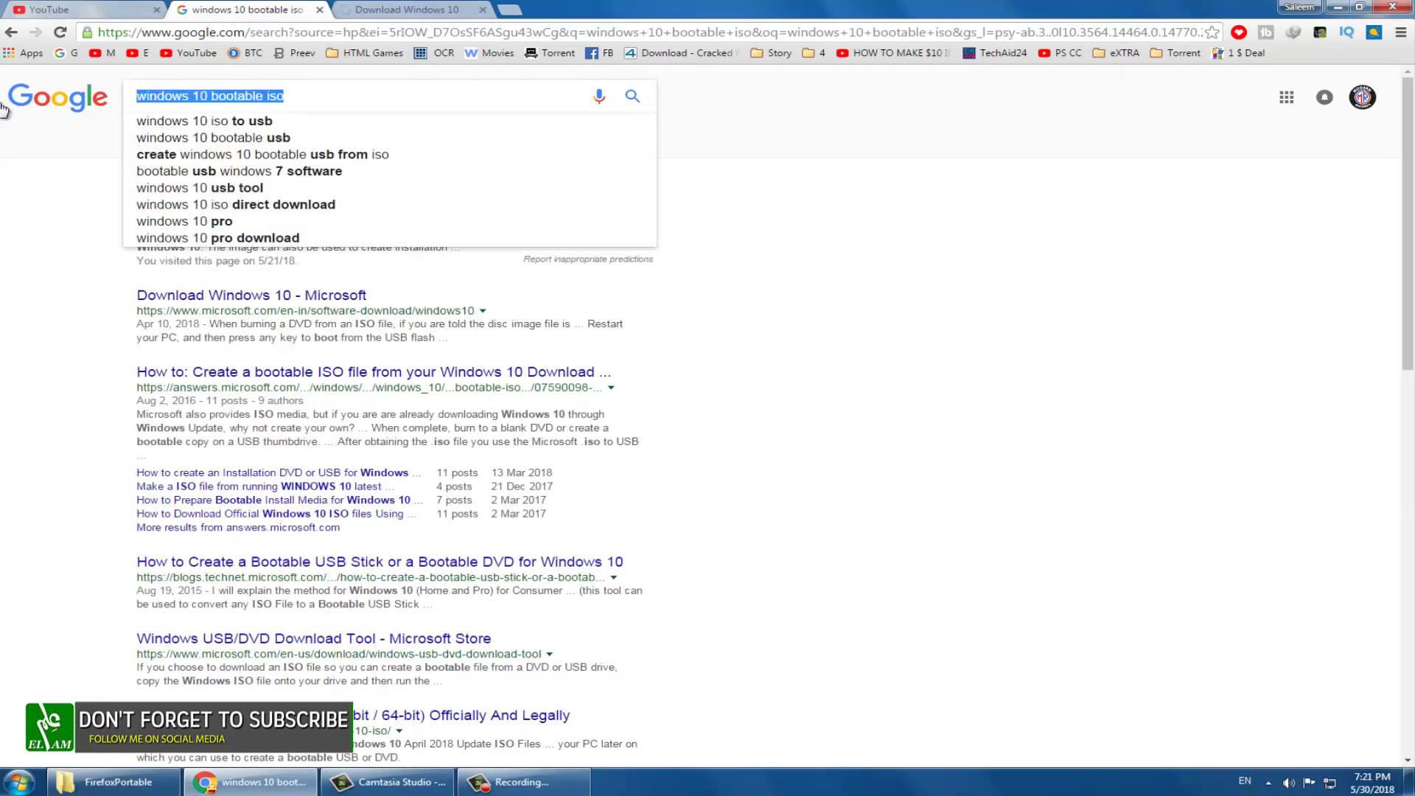
pyautogui.moveTo(339, 98); pyautogui.dragTo(132, 102)
pyautogui.click(321, 99)
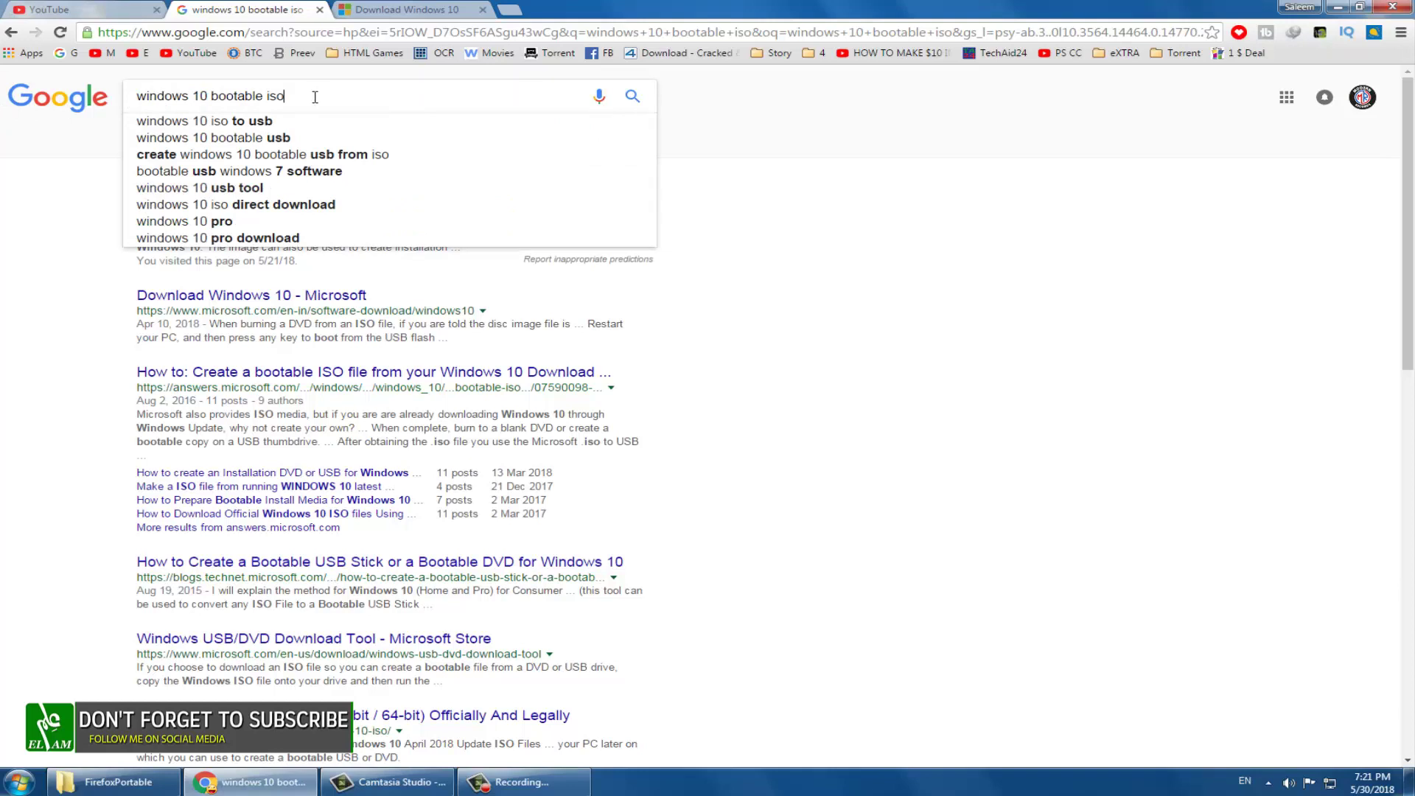
pyautogui.click(759, 114)
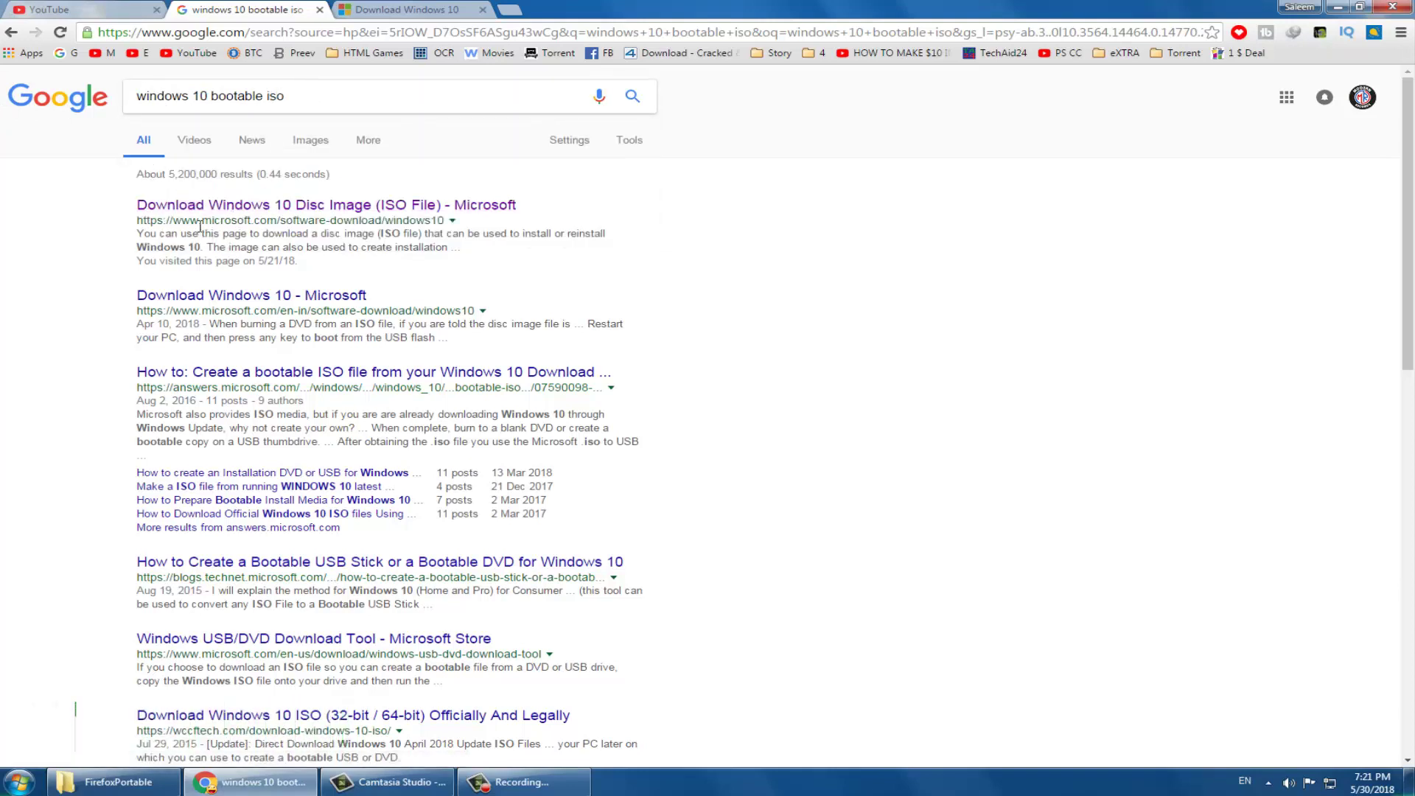
pyautogui.moveTo(135, 226); pyautogui.dragTo(445, 219)
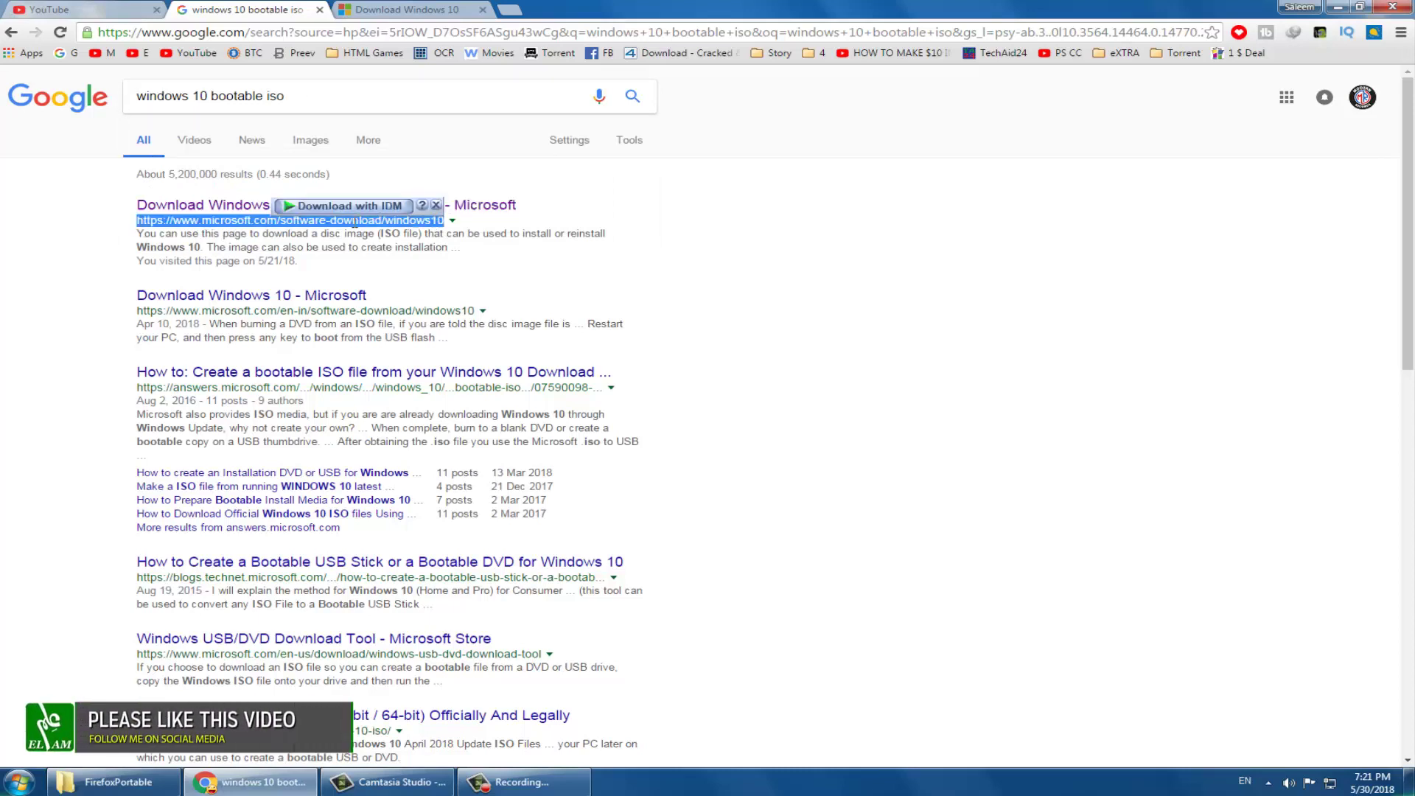
# Download the media creation tool from Microsoft's Download Windows 10 page and minimize the browser
pyautogui.click(375, 12)
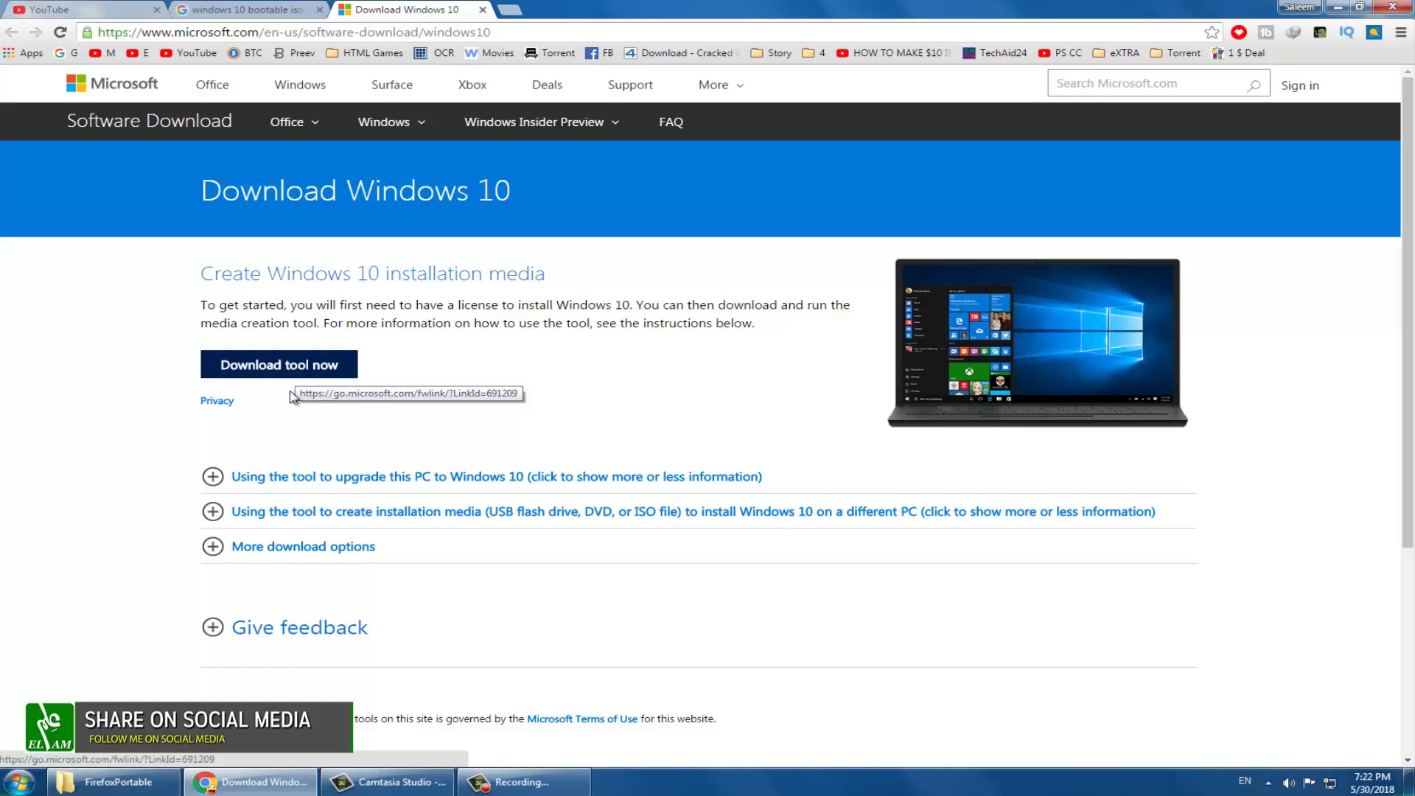
pyautogui.click(298, 372)
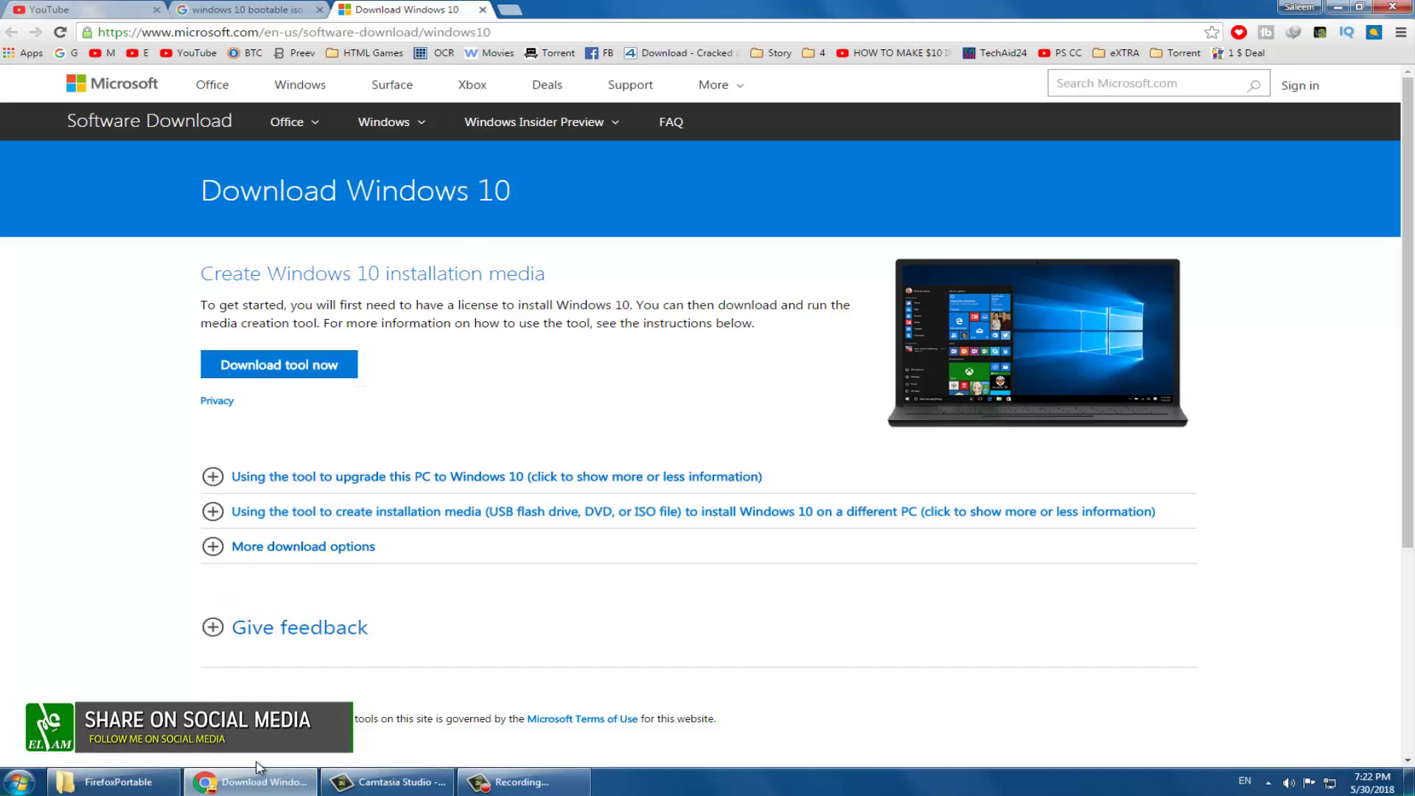
pyautogui.click(254, 780)
# Launch MediaCreationTool1803 from the Desktop folder on drive E and clear the open windows from view
pyautogui.doubleClick(27, 85)
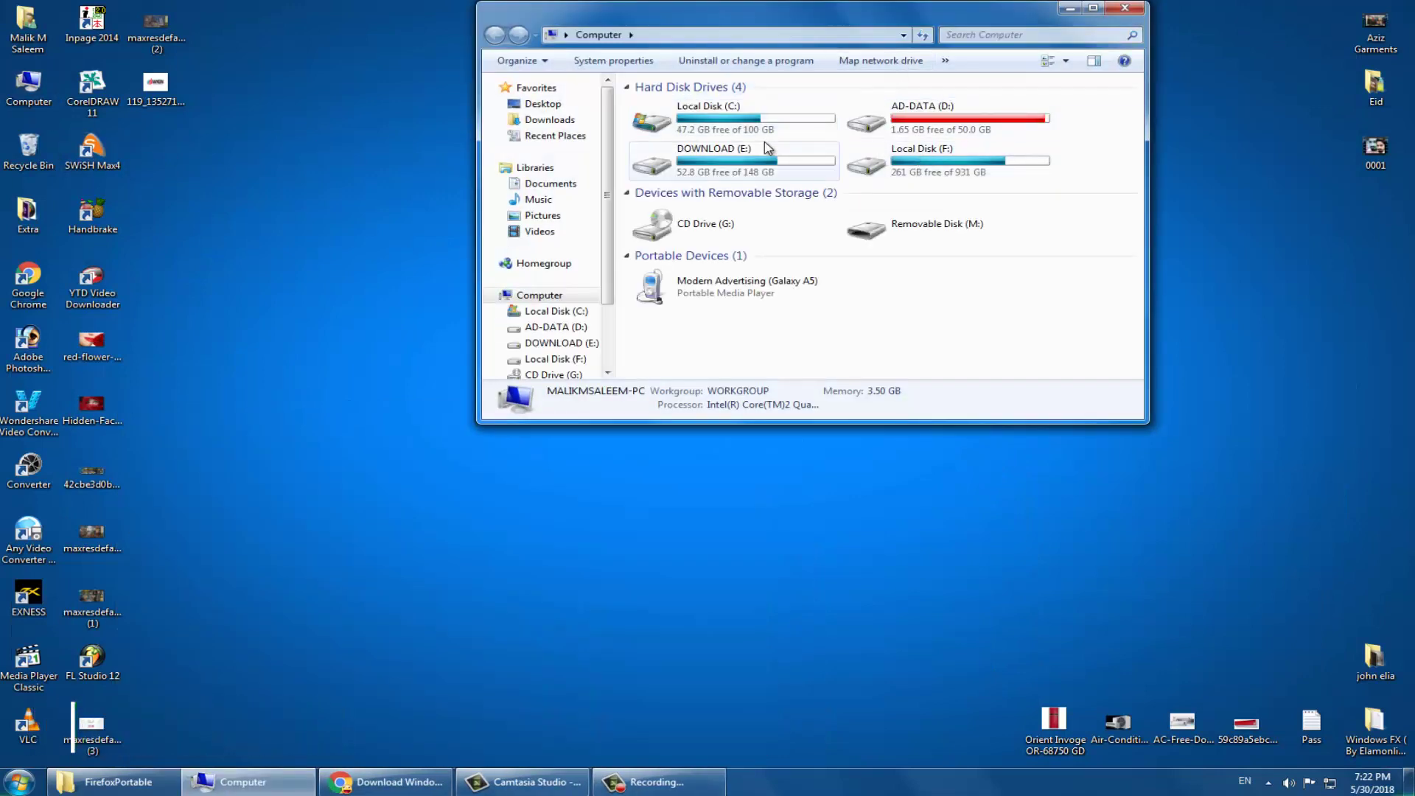
pyautogui.doubleClick(737, 161)
pyautogui.doubleClick(801, 24)
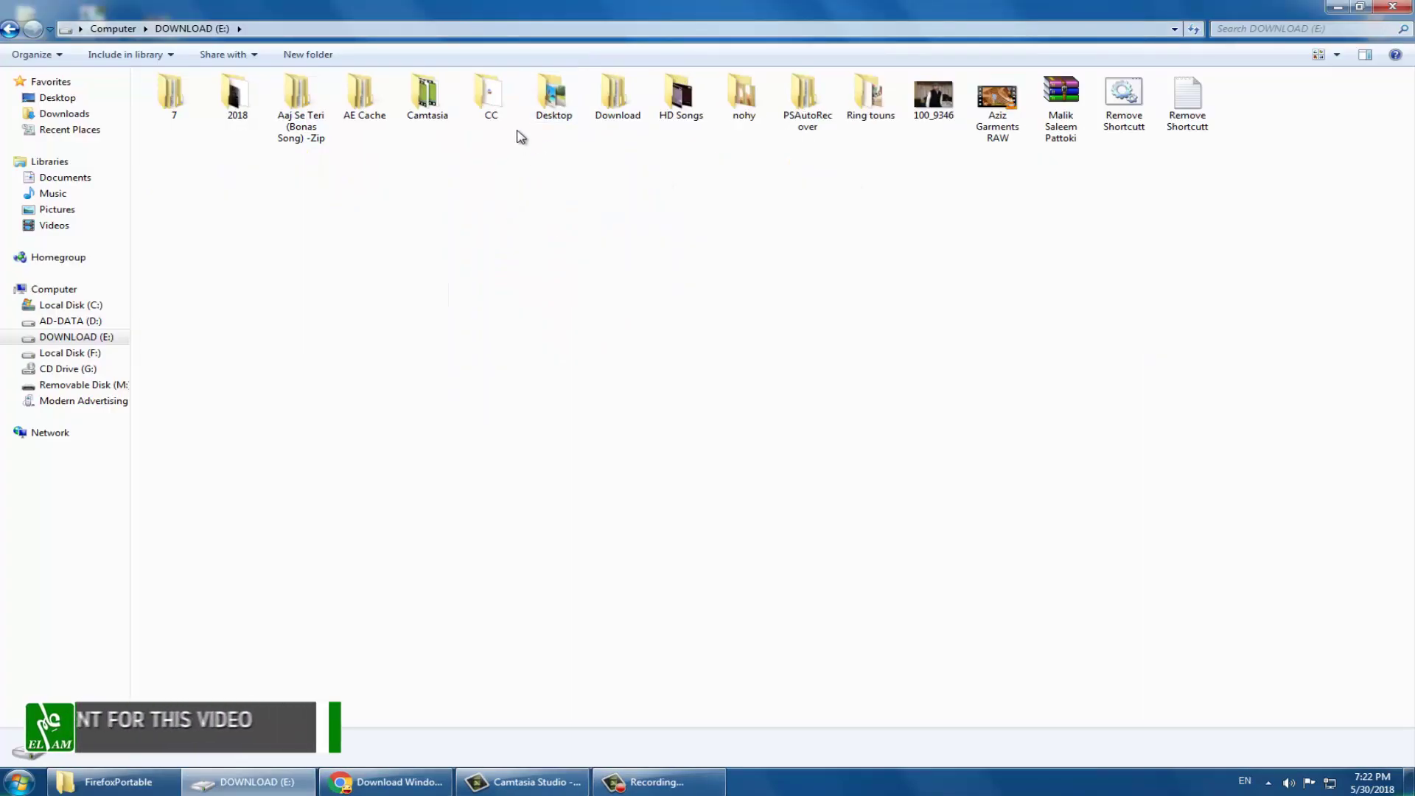
pyautogui.doubleClick(555, 96)
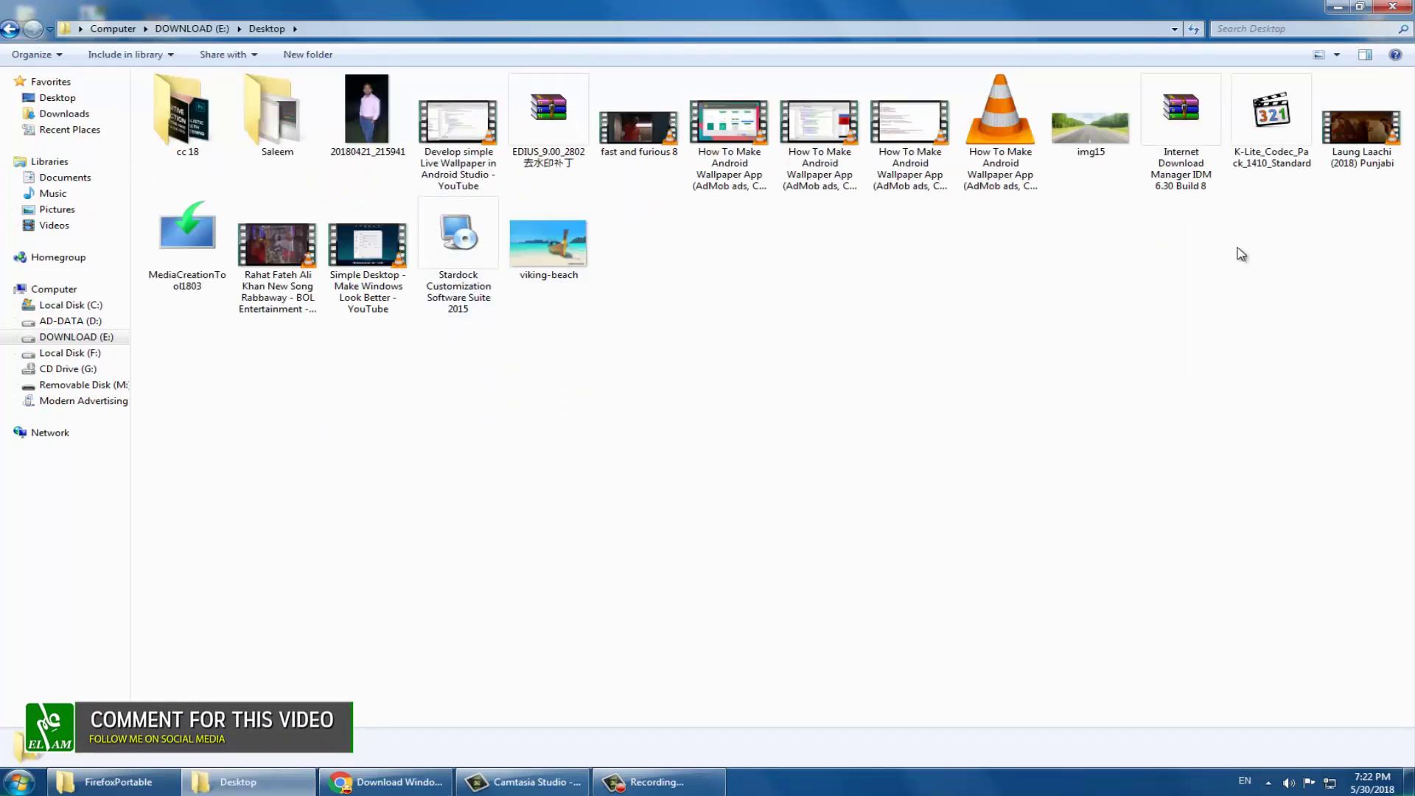
pyautogui.click(179, 289)
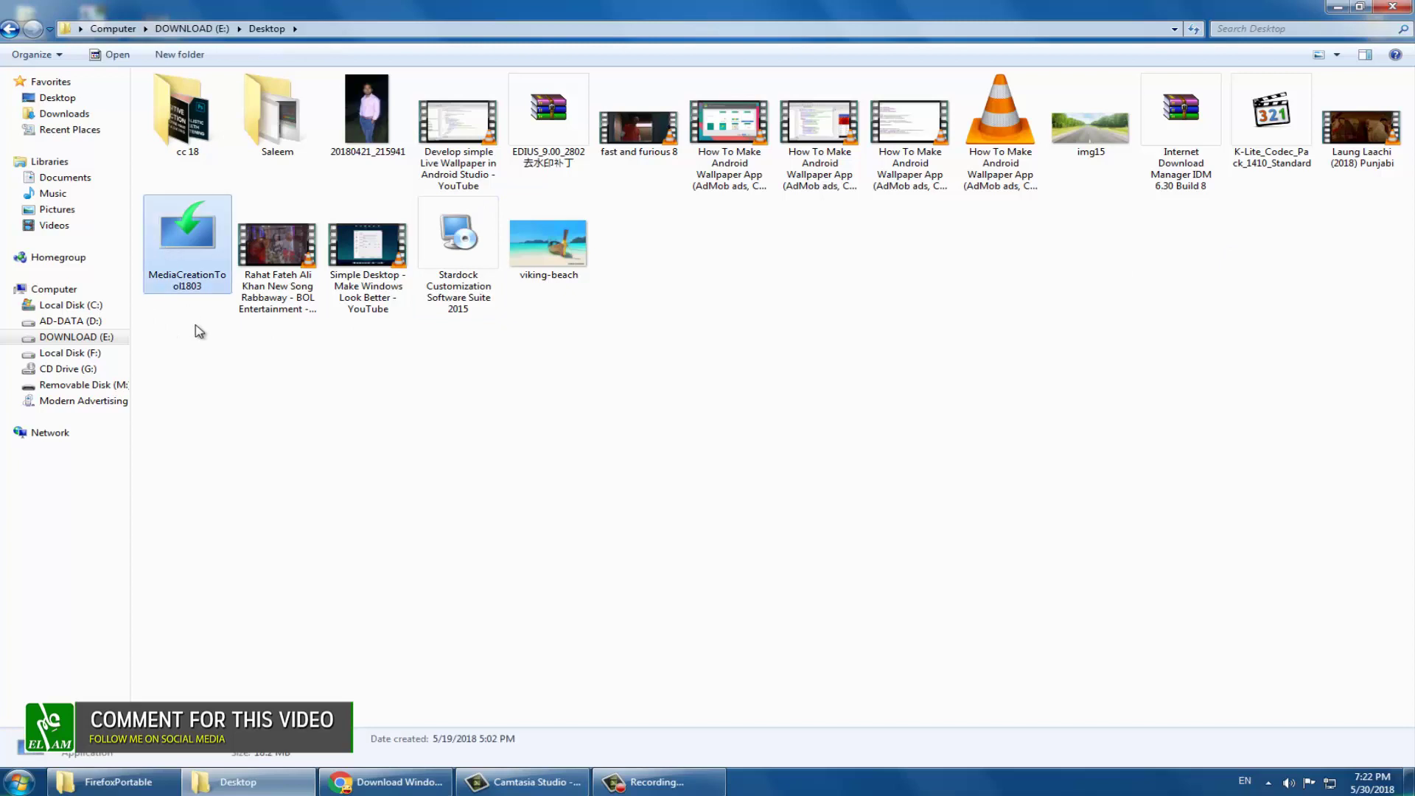
pyautogui.doubleClick(204, 229)
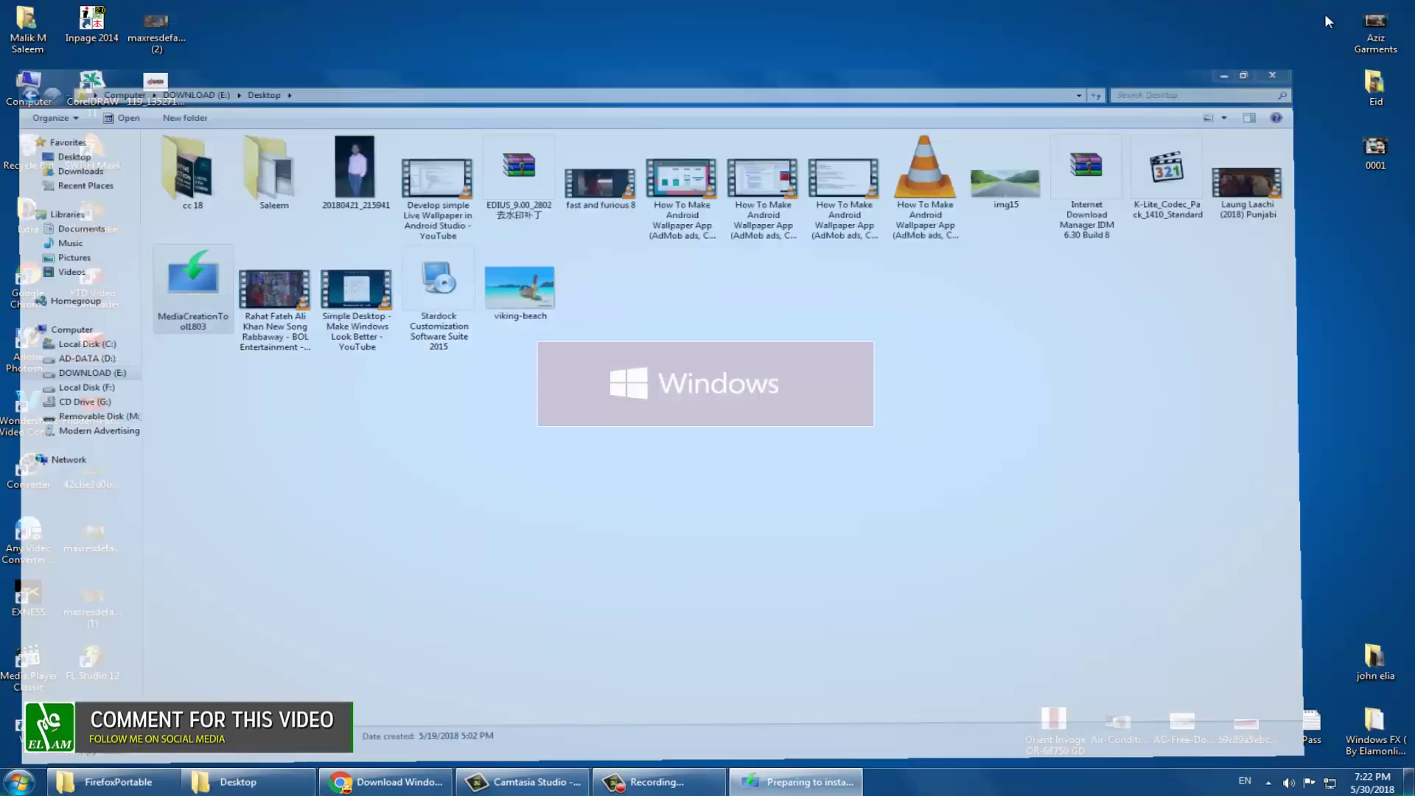
pyautogui.press('super+d')
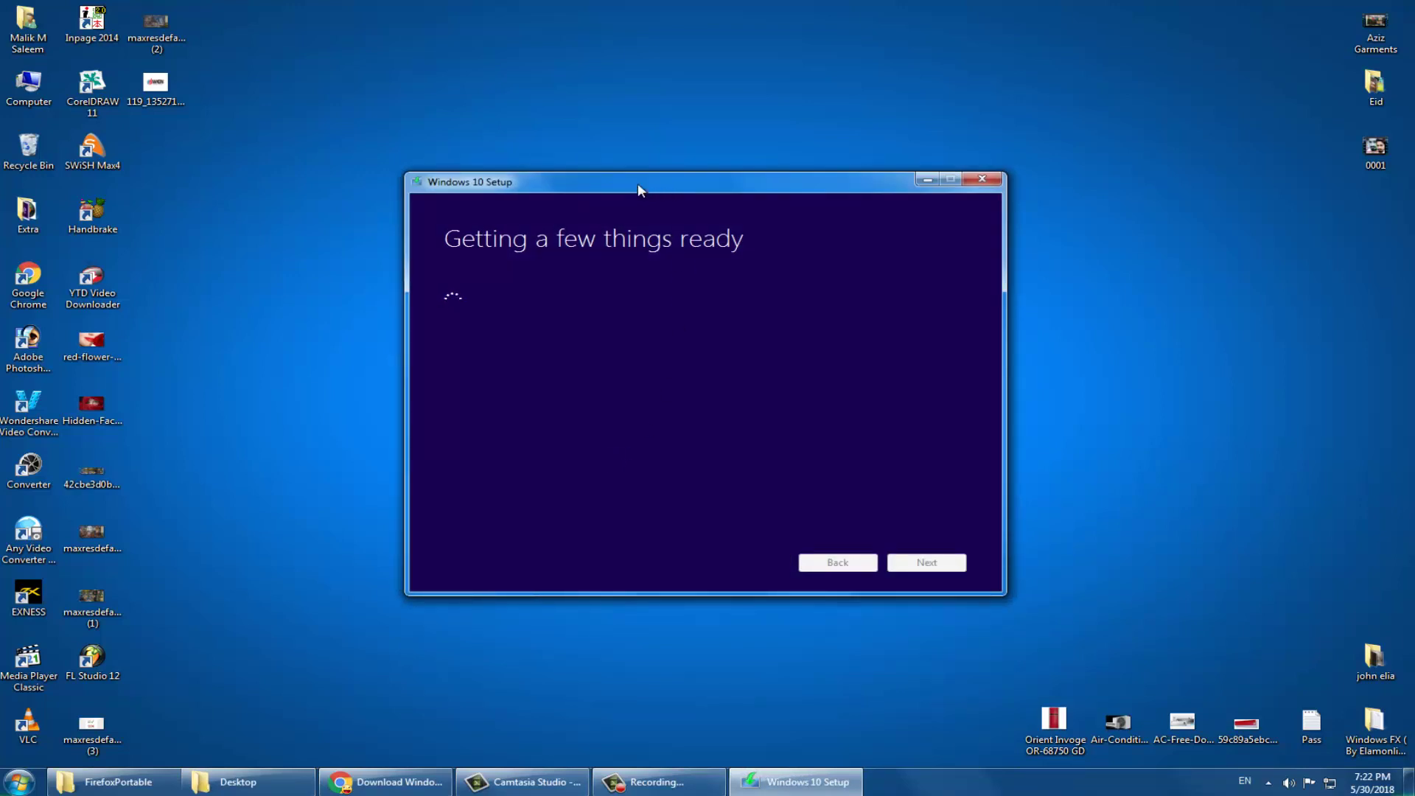
# Read through the license terms in Windows 10 Setup to the end and accept them
pyautogui.moveTo(638, 185); pyautogui.dragTo(595, 124)
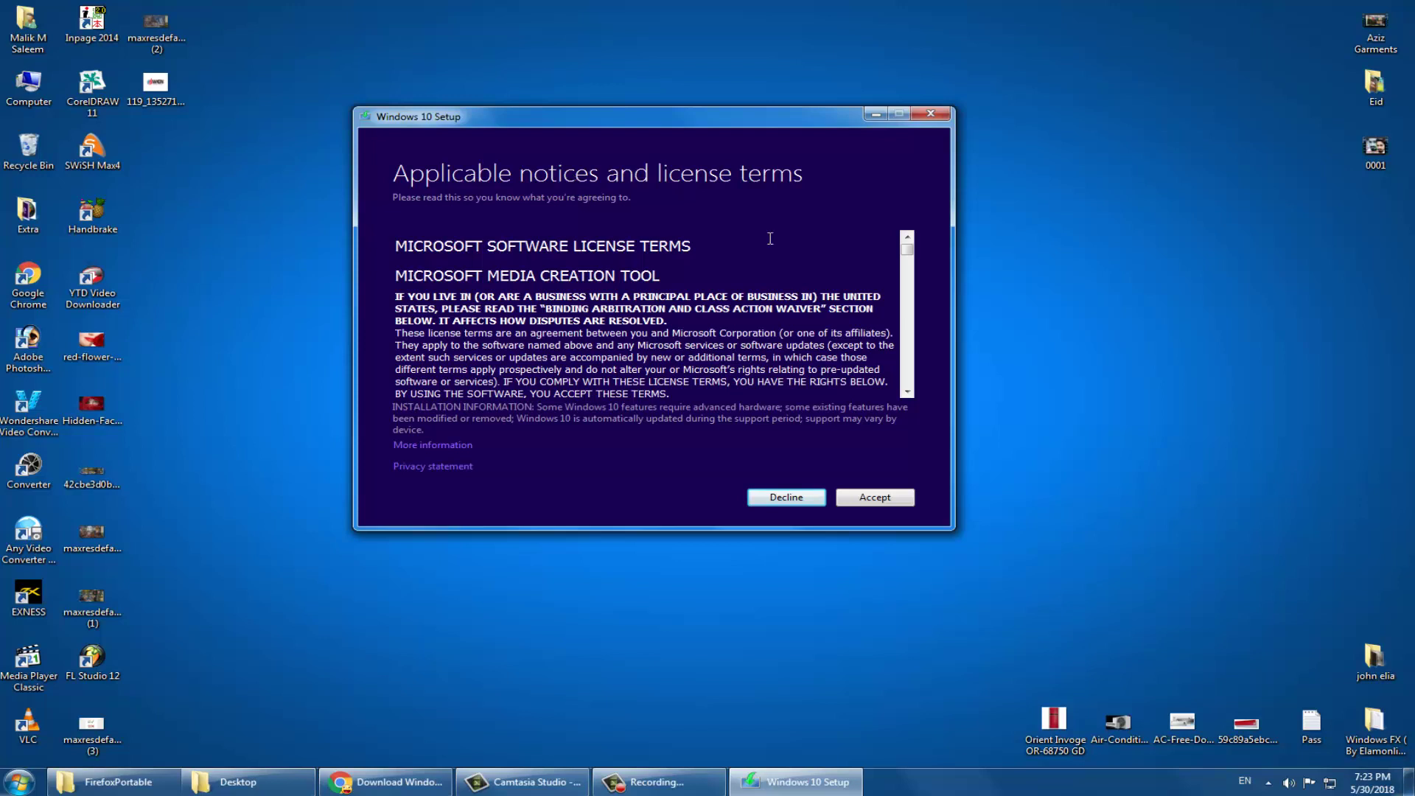
pyautogui.moveTo(908, 249); pyautogui.dragTo(919, 408)
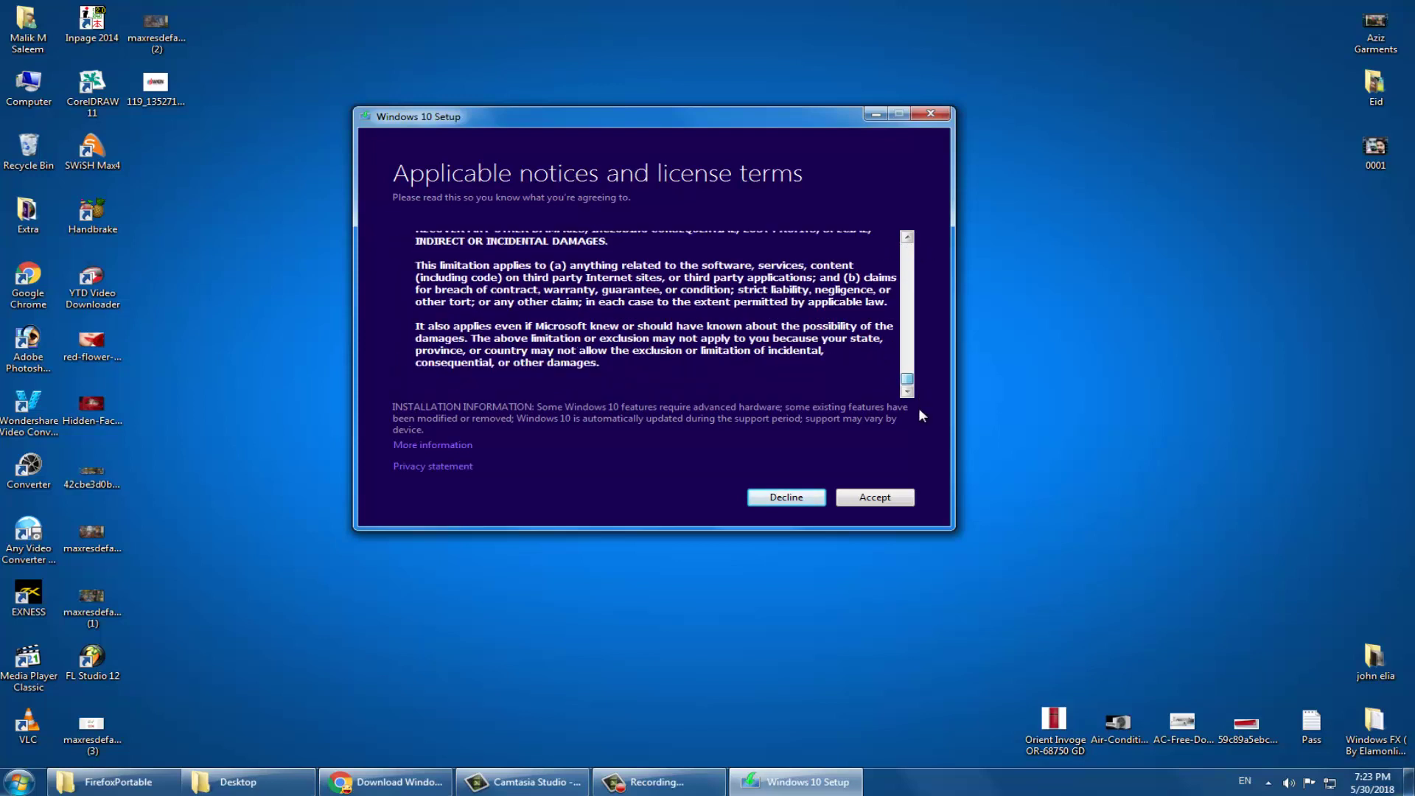
pyautogui.click(873, 498)
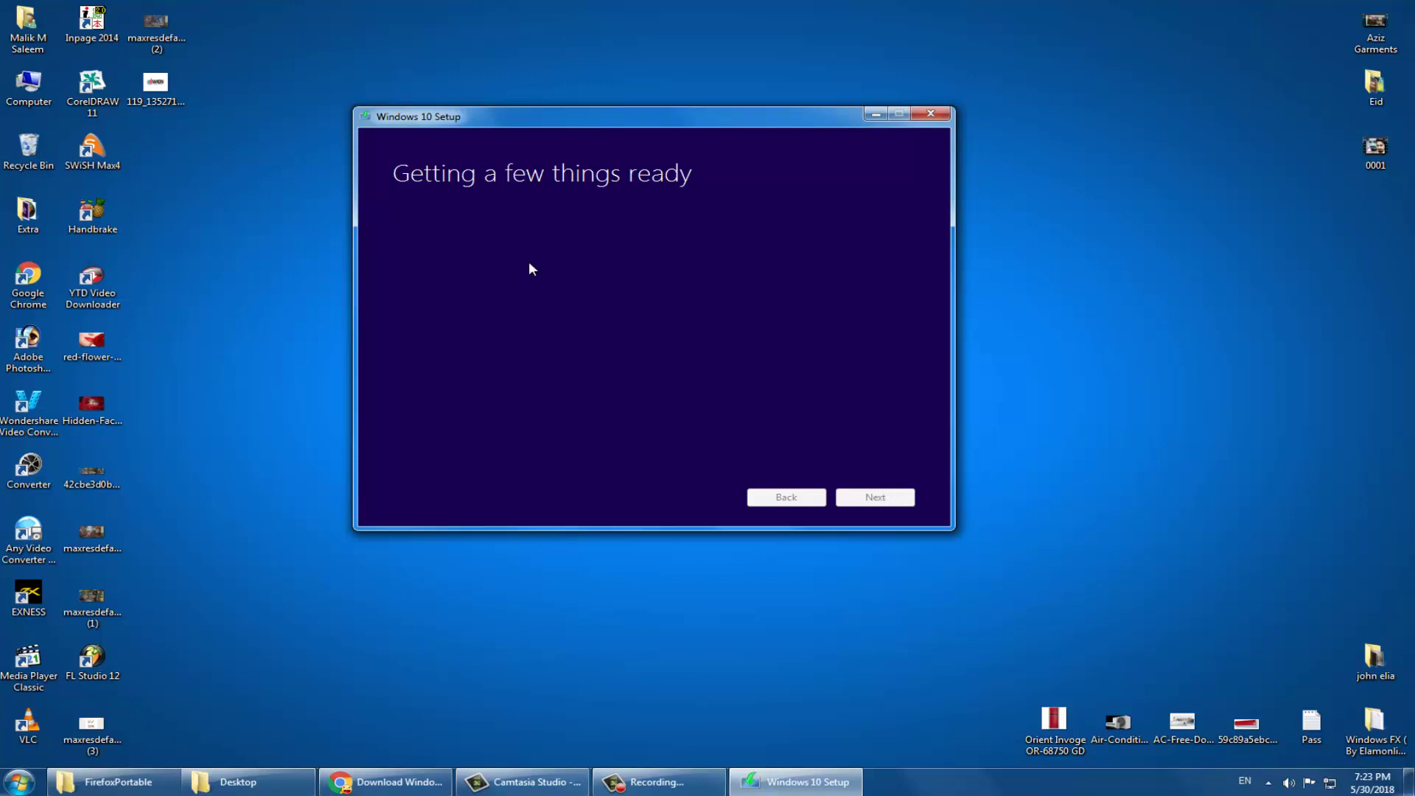
# Choose to create installation media (USB flash drive, DVD, or ISO file) for another PC and continue the setup
pyautogui.moveTo(520, 122); pyautogui.dragTo(534, 37)
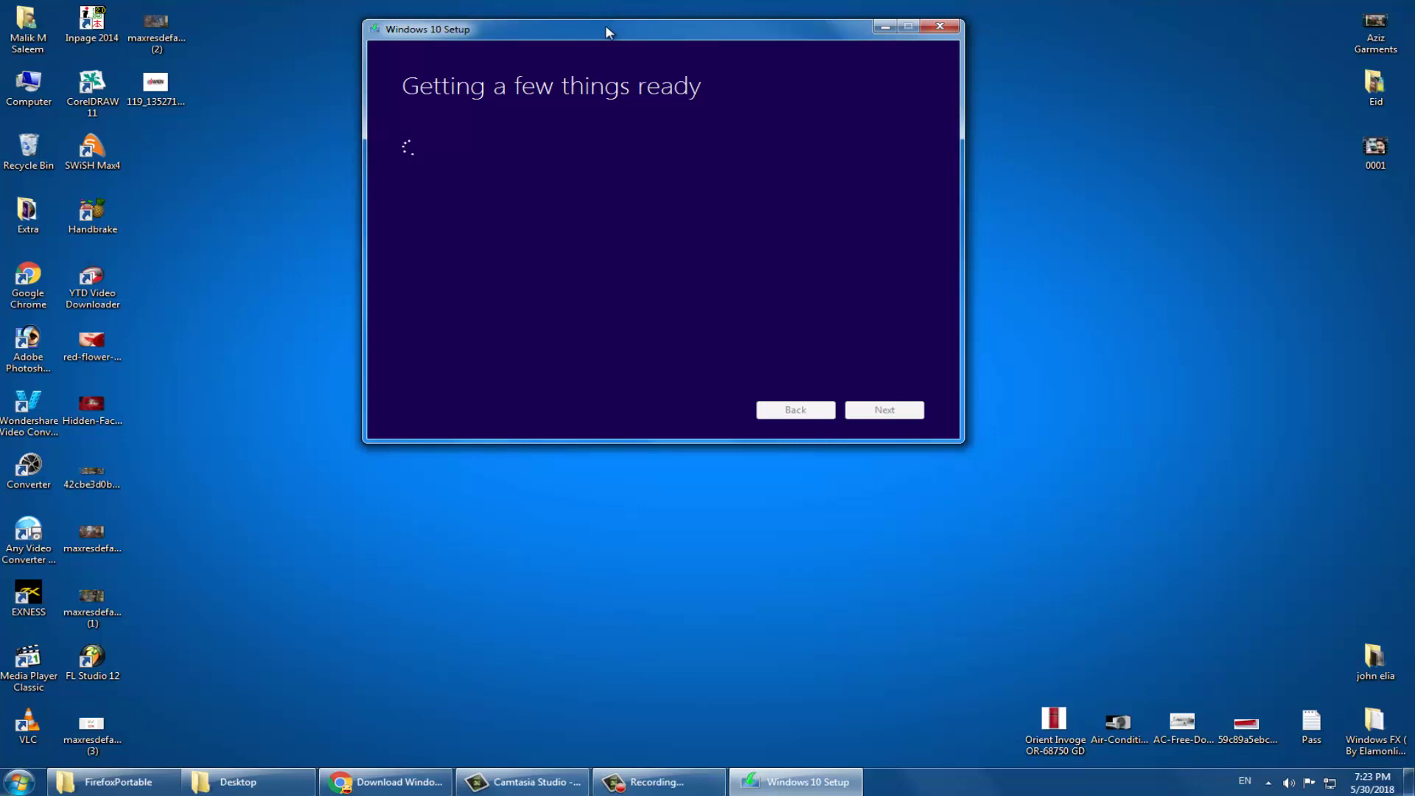
pyautogui.moveTo(606, 27); pyautogui.dragTo(603, 272)
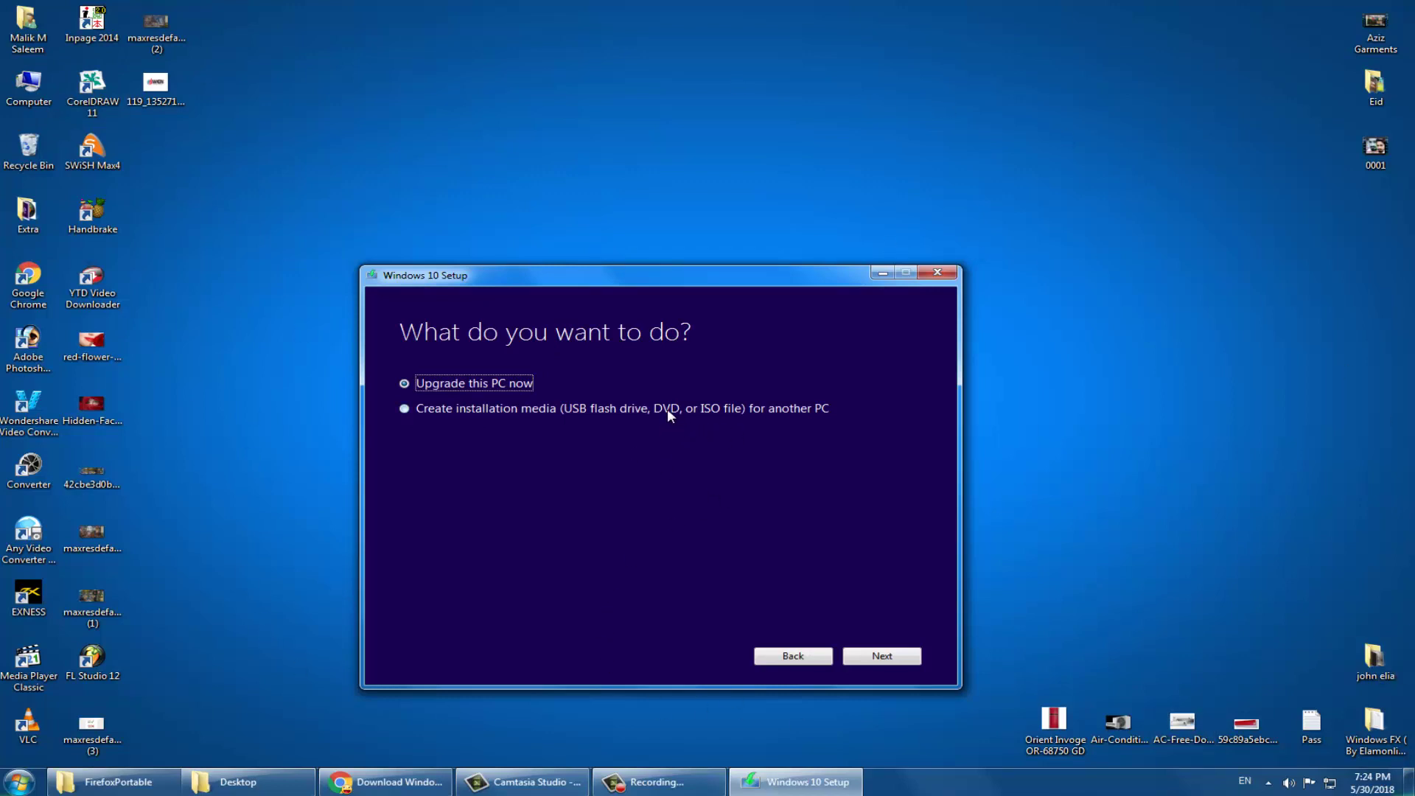
pyautogui.click(408, 409)
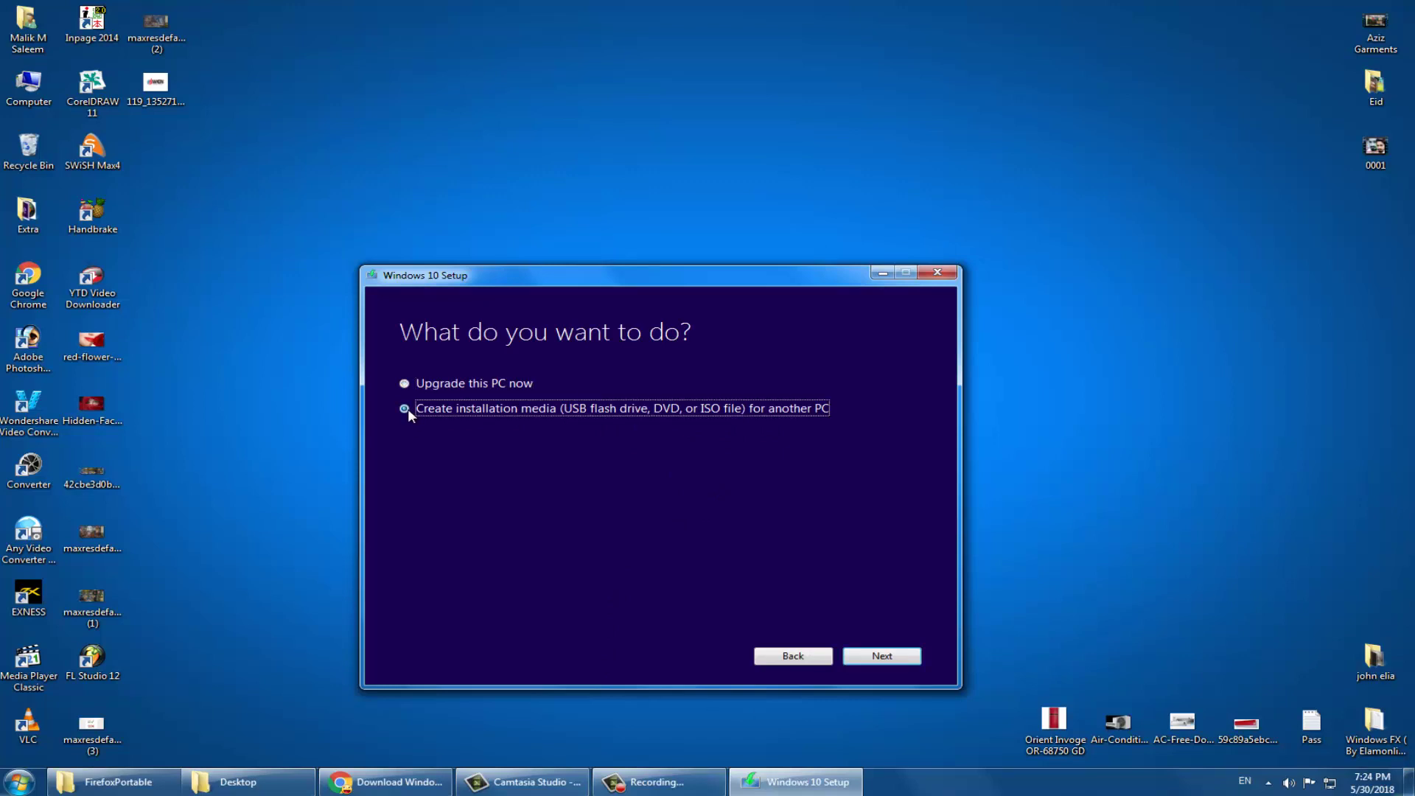
pyautogui.click(888, 658)
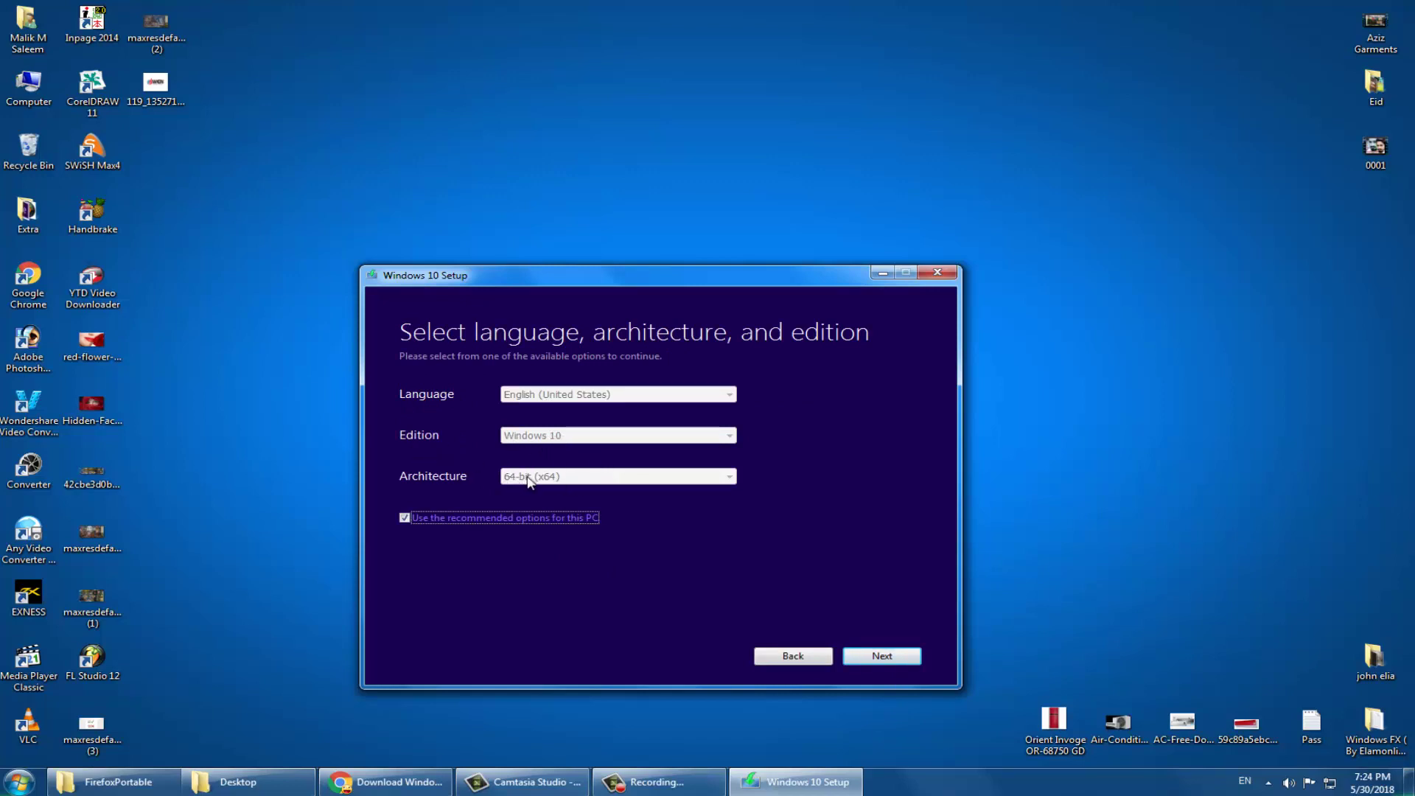
# Turn off the recommended options to review the architecture choices, and quit Windows 10 Setup
pyautogui.click(405, 517)
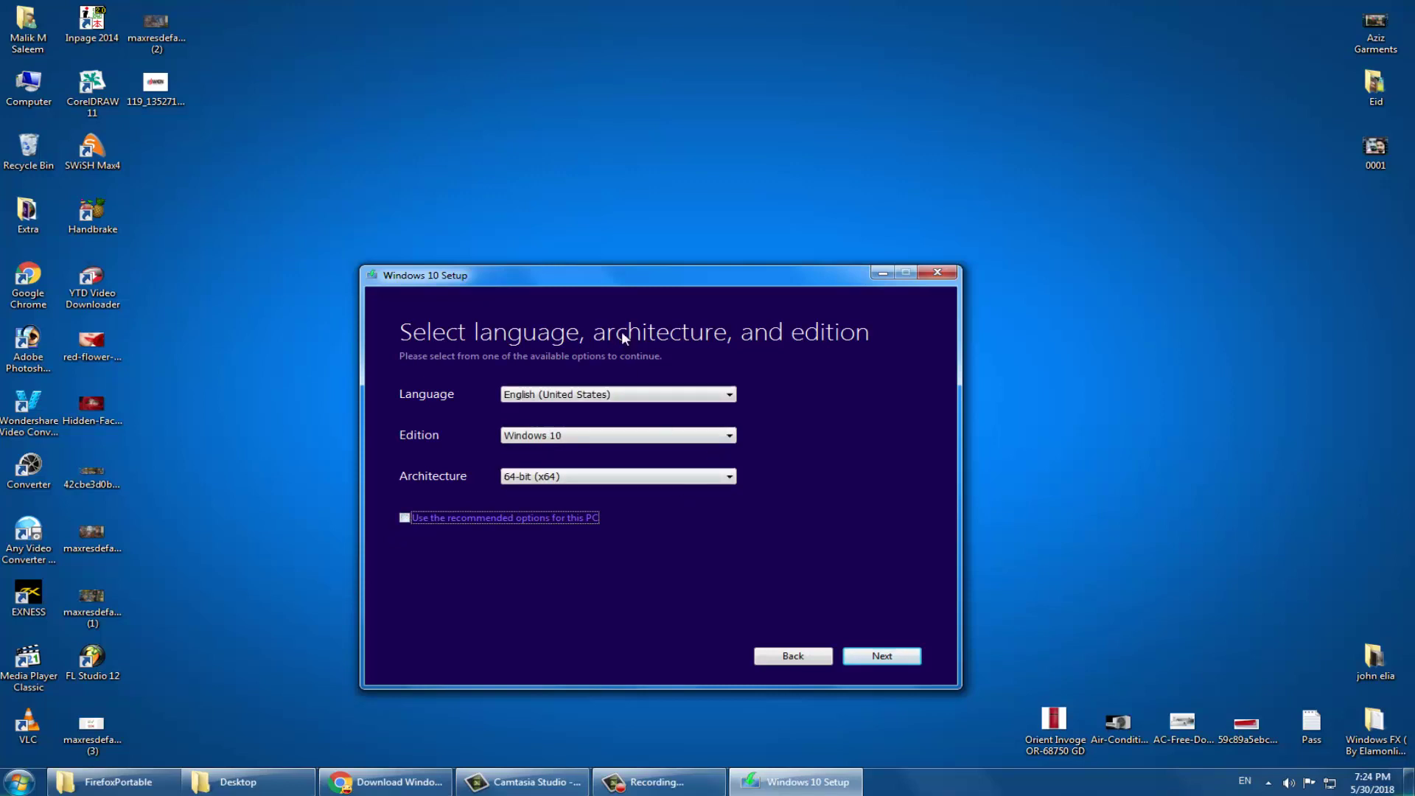
pyautogui.moveTo(613, 281); pyautogui.dragTo(619, 248)
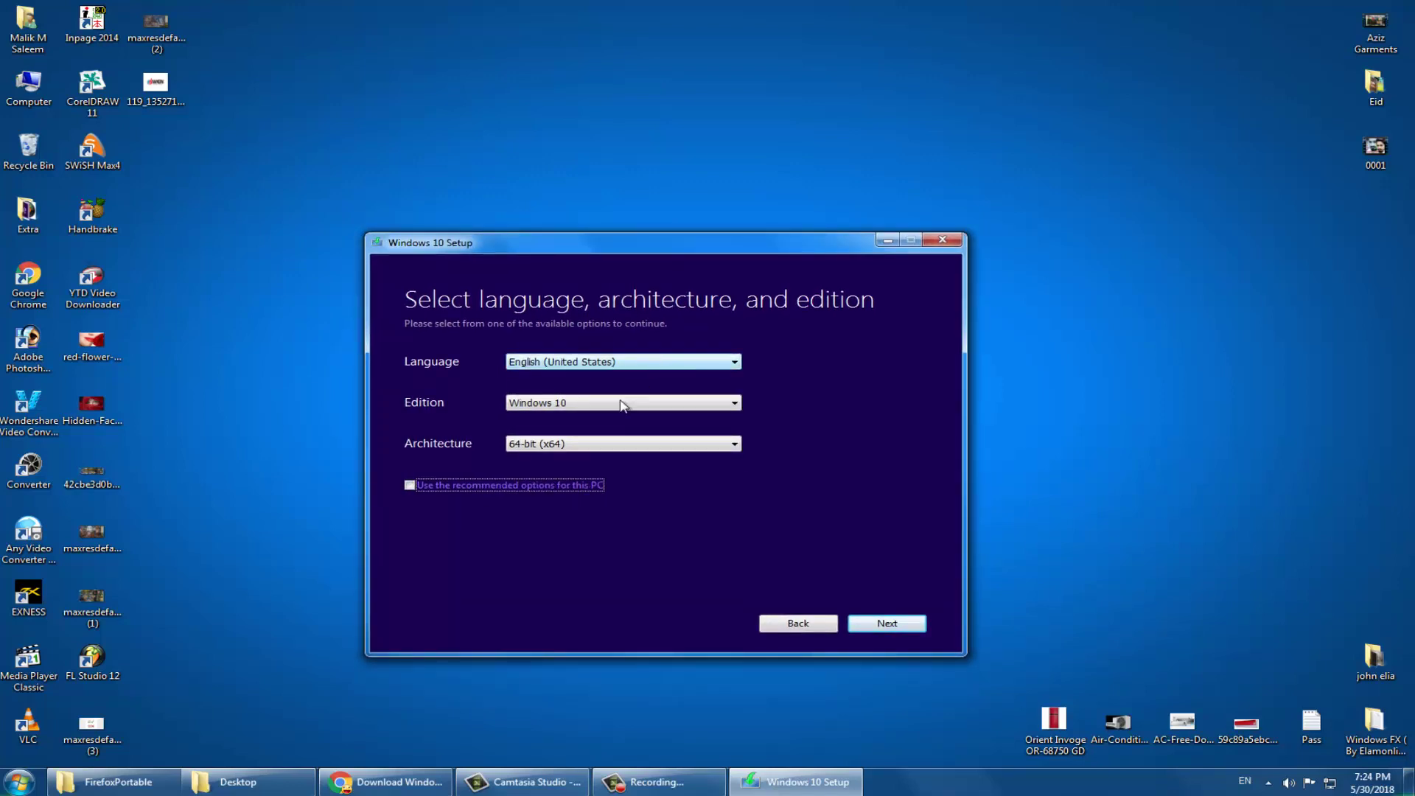
pyautogui.click(604, 446)
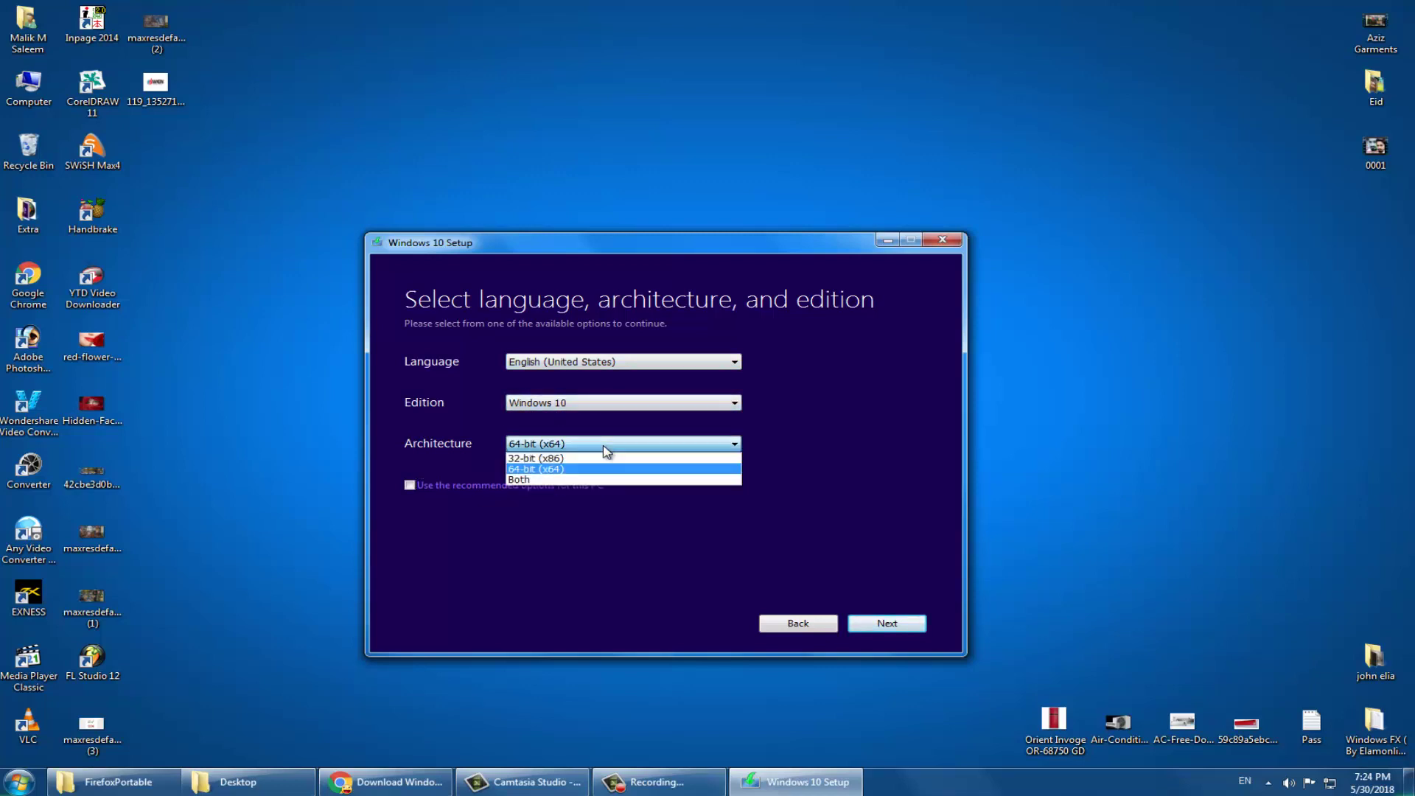
pyautogui.click(539, 523)
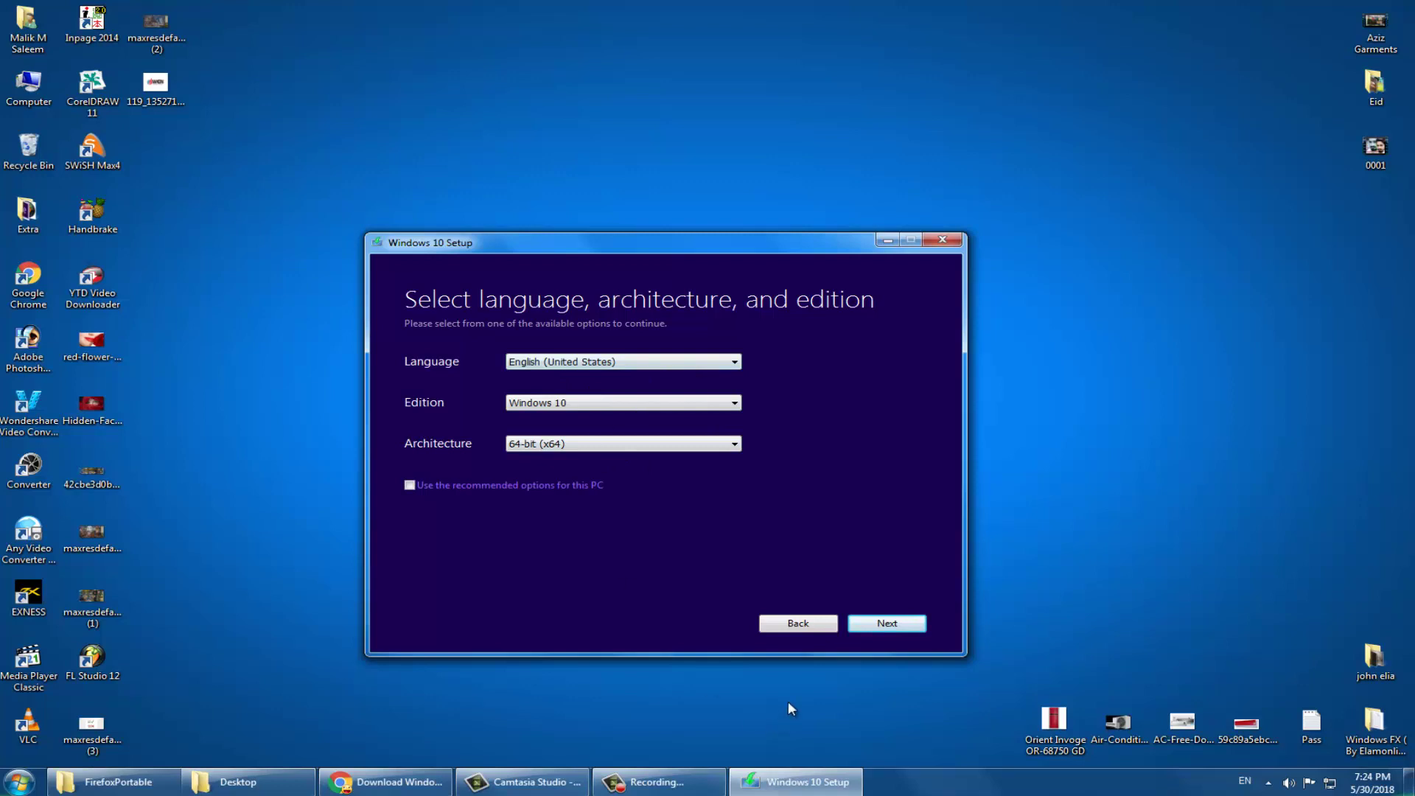
pyautogui.click(943, 239)
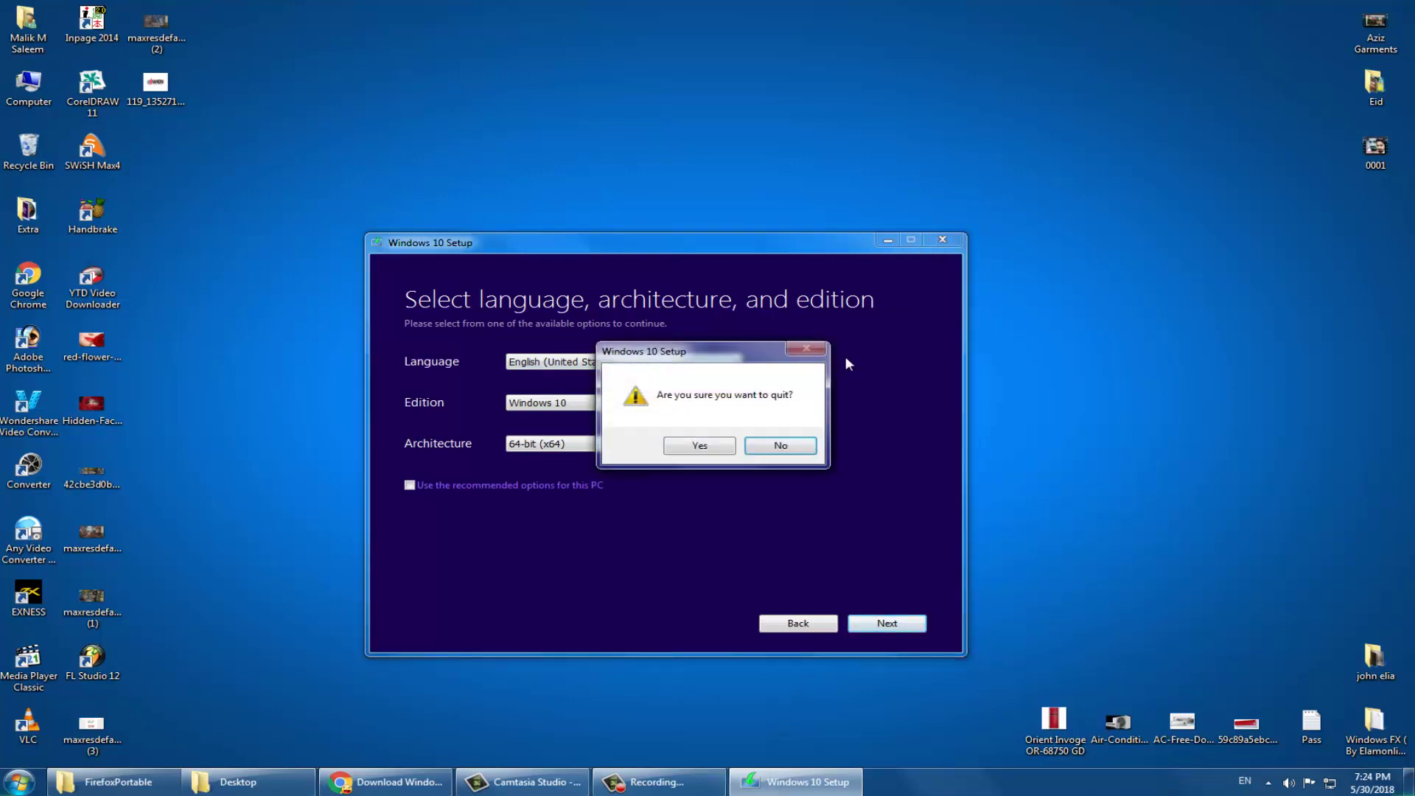
pyautogui.click(702, 445)
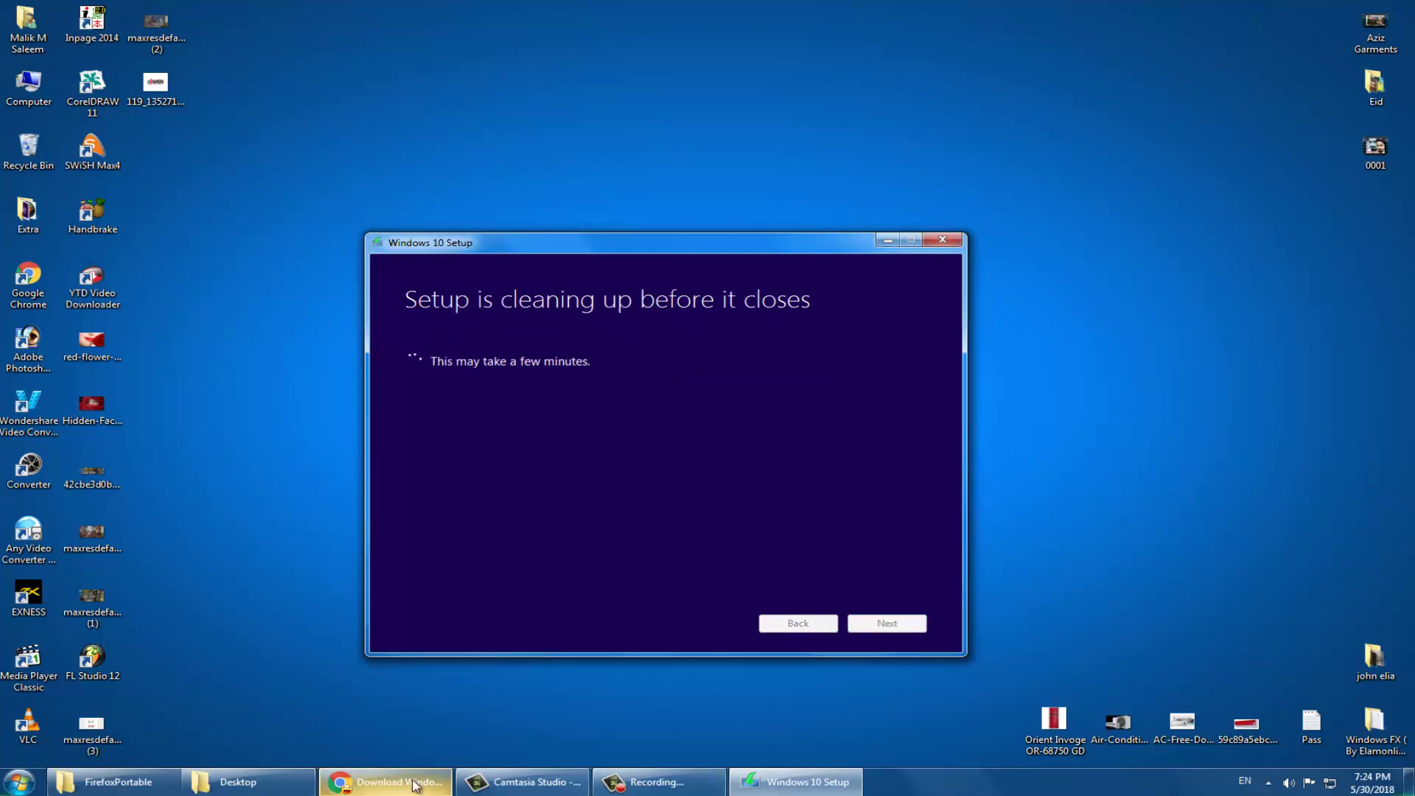
# Switch to Chrome, inspect the Download Windows 10 page and show it in the developer tools' responsive device view
pyautogui.click(384, 788)
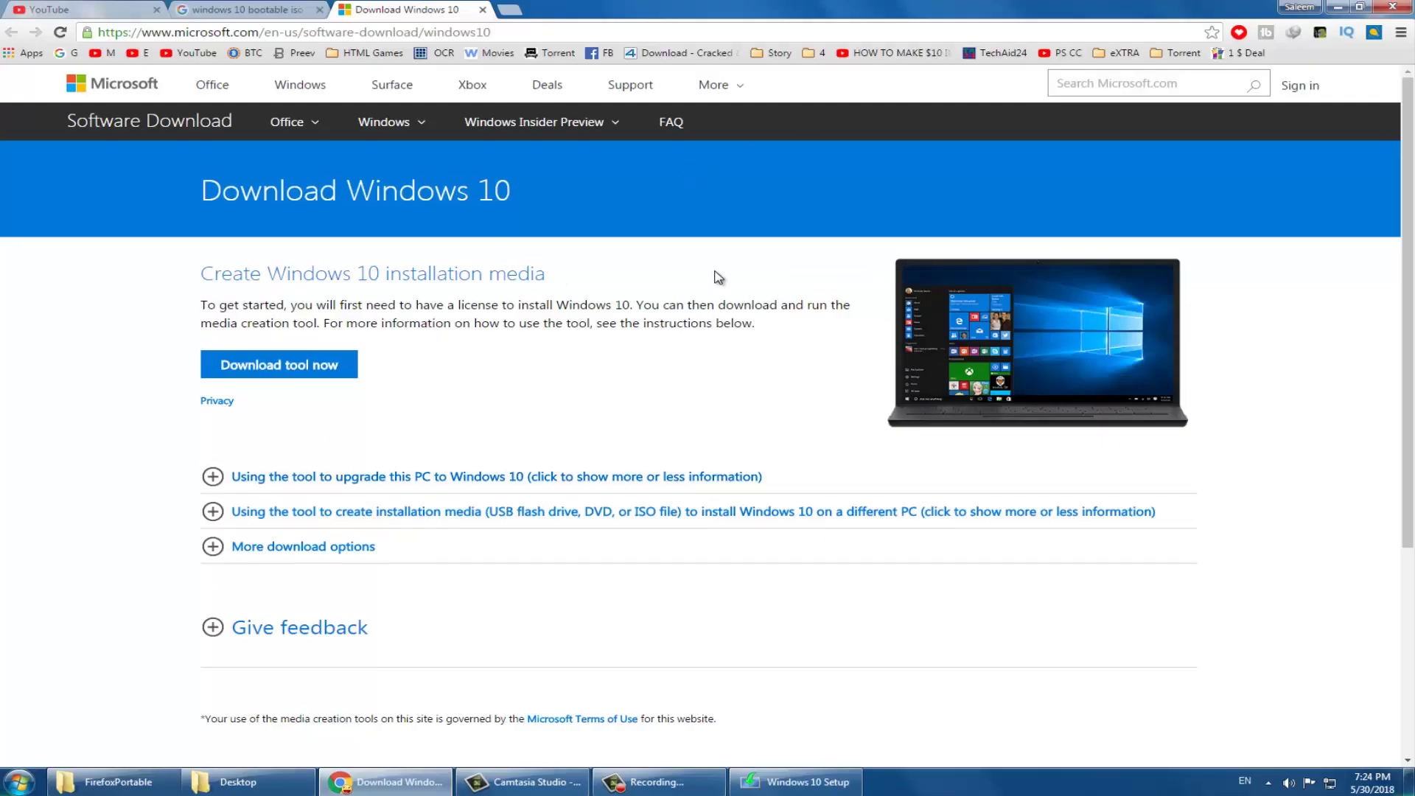
pyautogui.rightClick(810, 253)
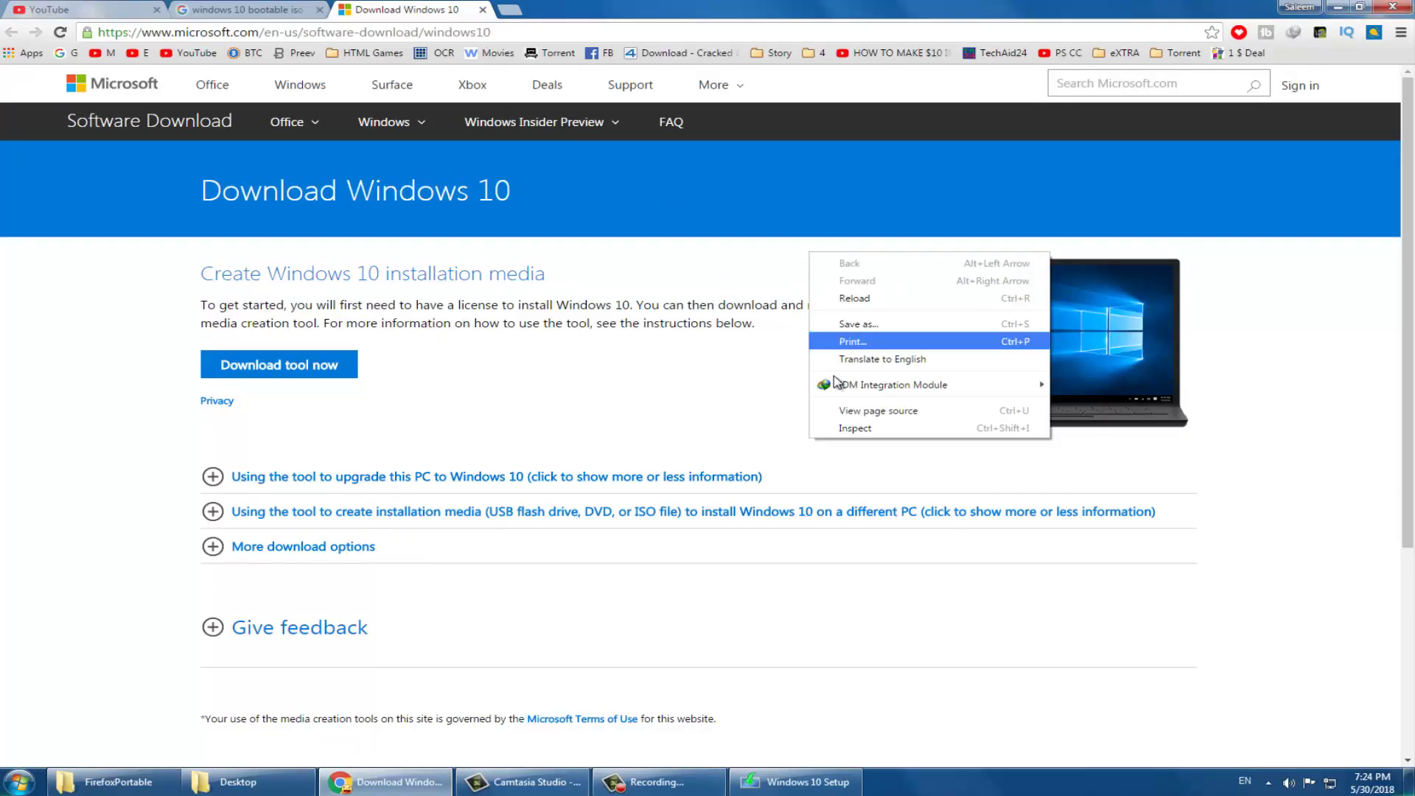
pyautogui.click(860, 427)
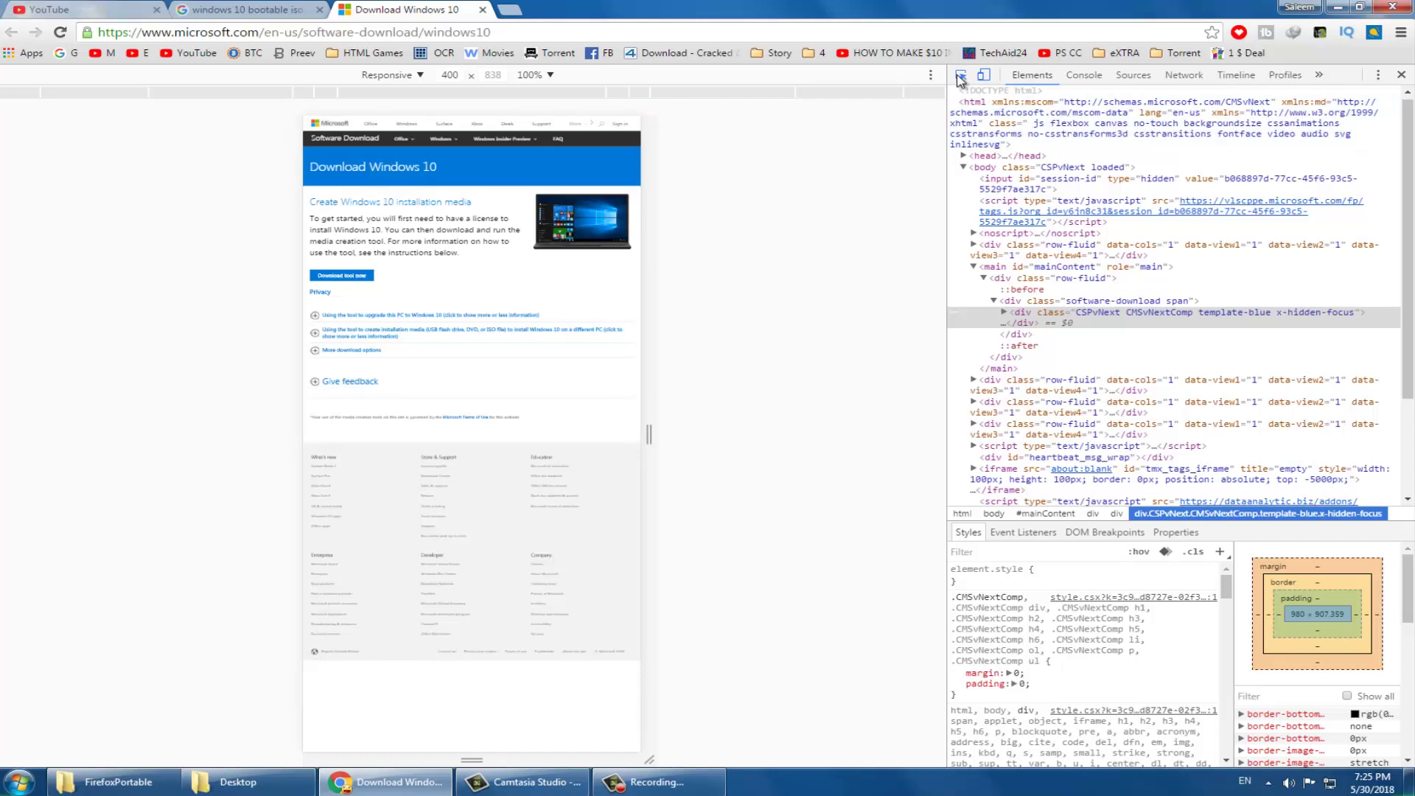
pyautogui.click(984, 75)
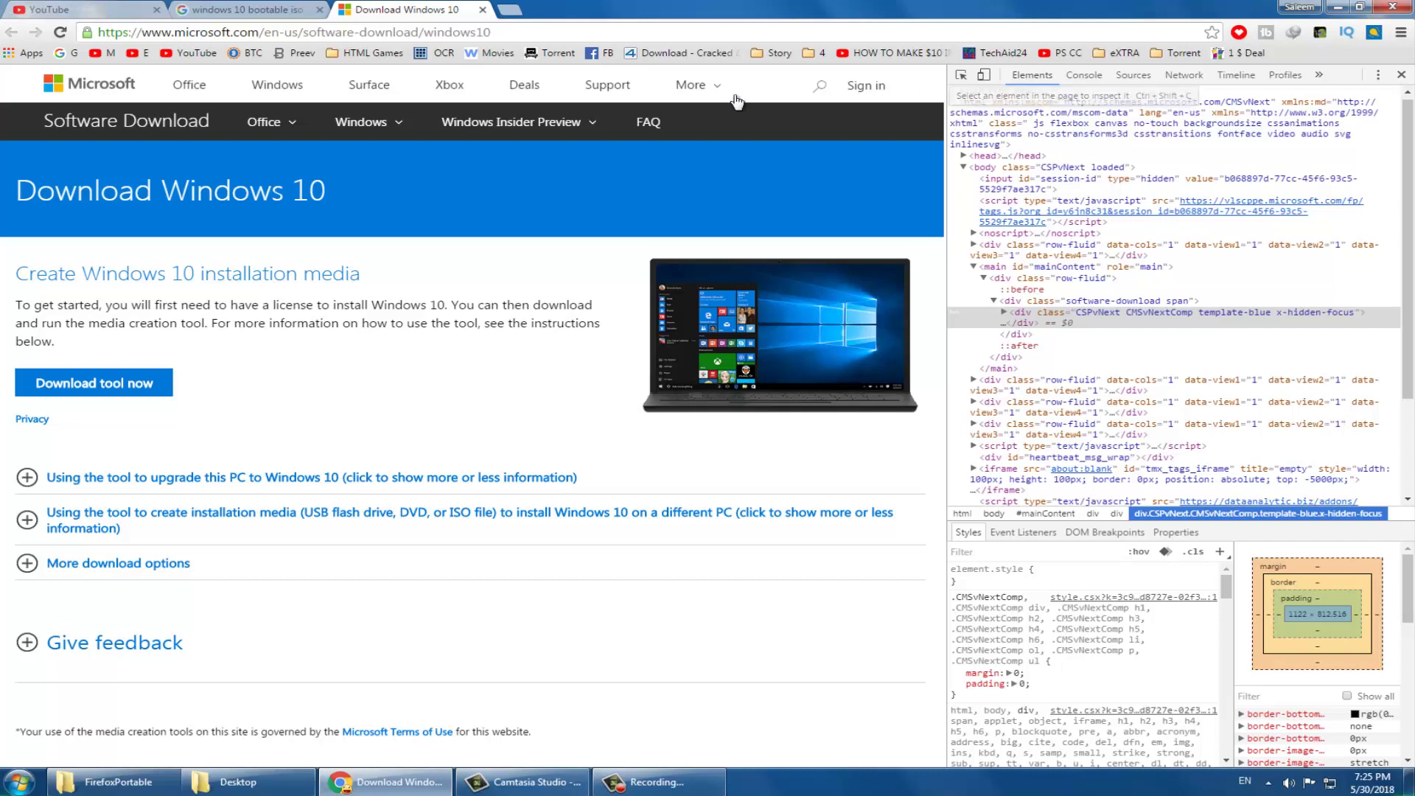
pyautogui.click(983, 76)
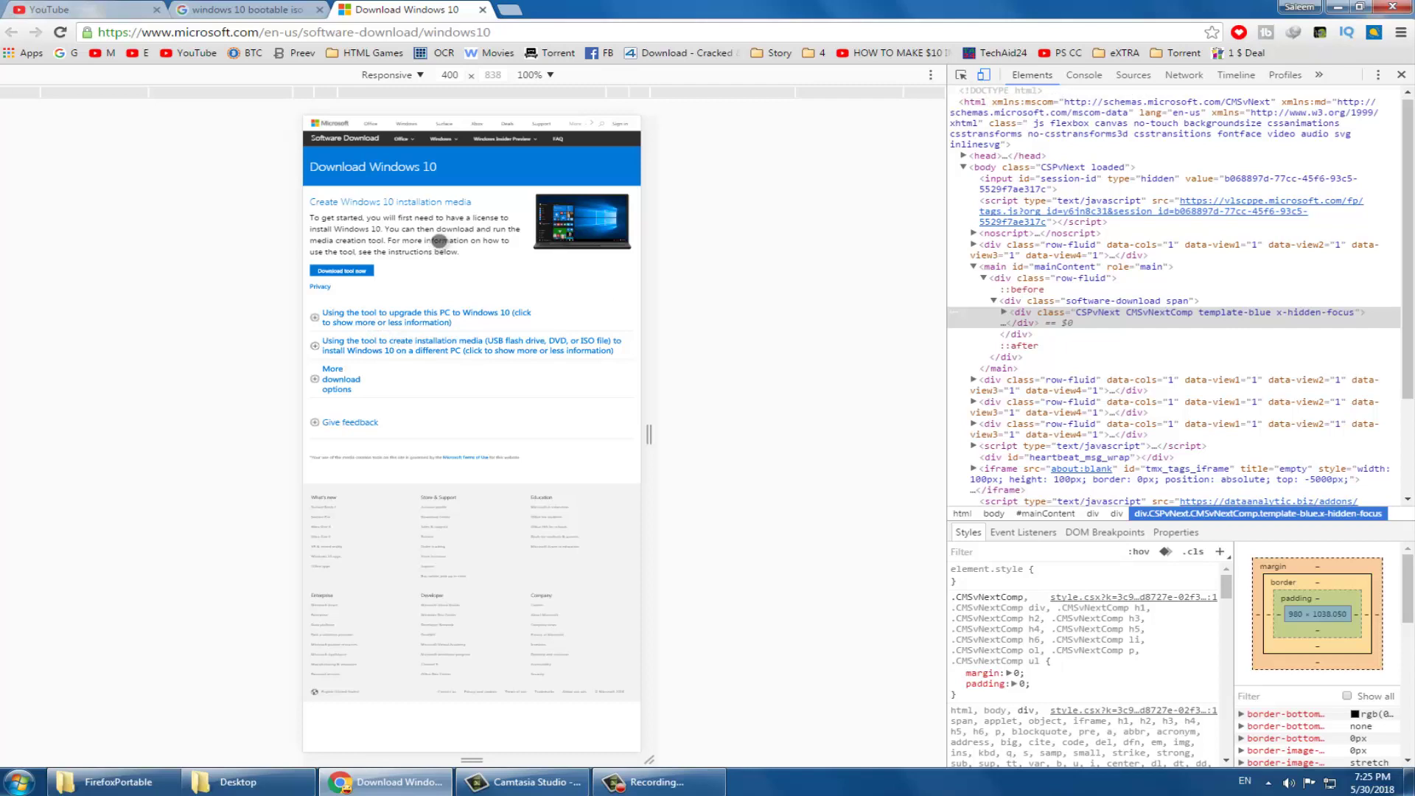
# Enlarge the developer tools interface to examine its device view control closely
pyautogui.hotkey('ctrl', '+')
pyautogui.hotkey('ctrl', '+')
pyautogui.hotkey('ctrl', '+')
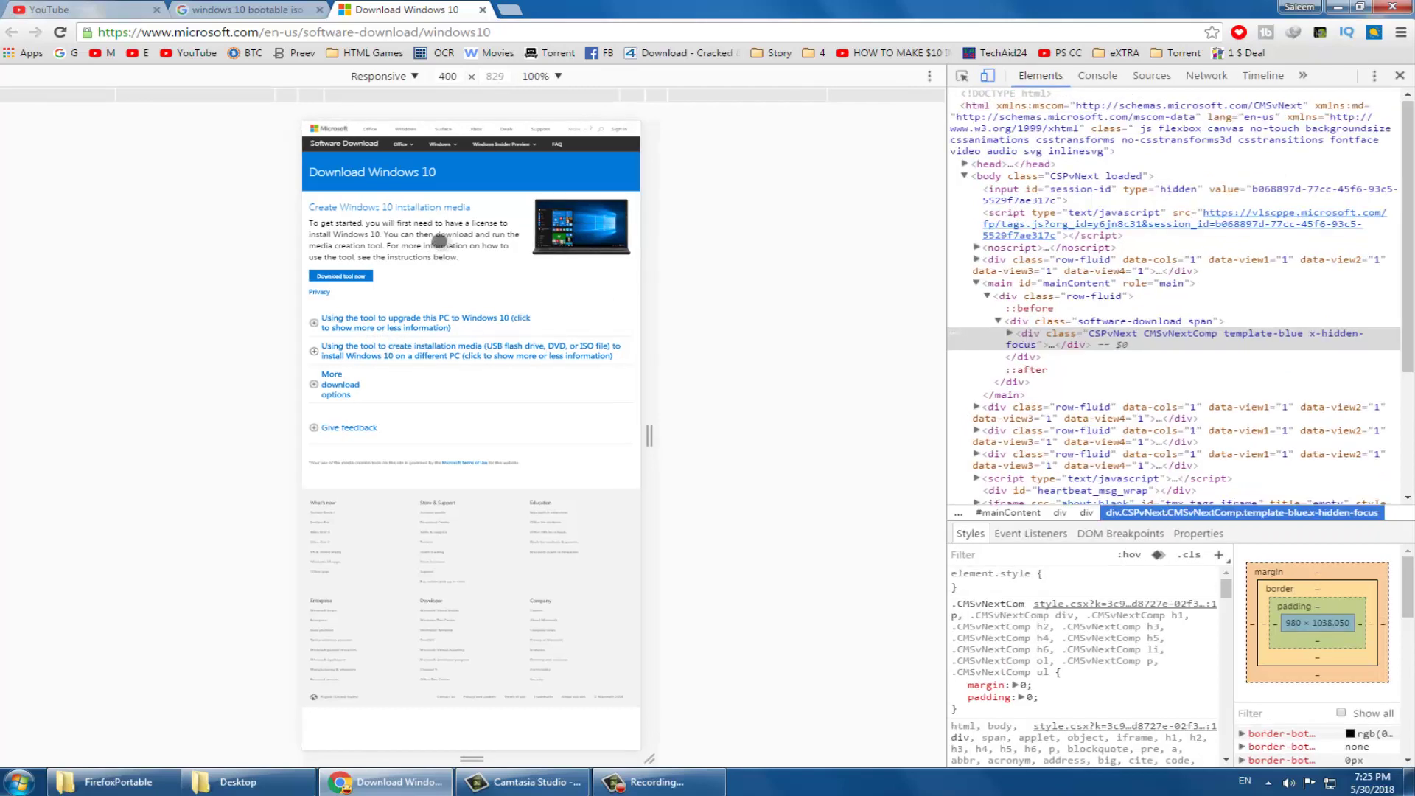
pyautogui.hotkey('ctrl', '+')
pyautogui.hotkey('ctrl', '+')
pyautogui.hotkey('ctrl', '+')
pyautogui.hotkey('ctrl', '+')
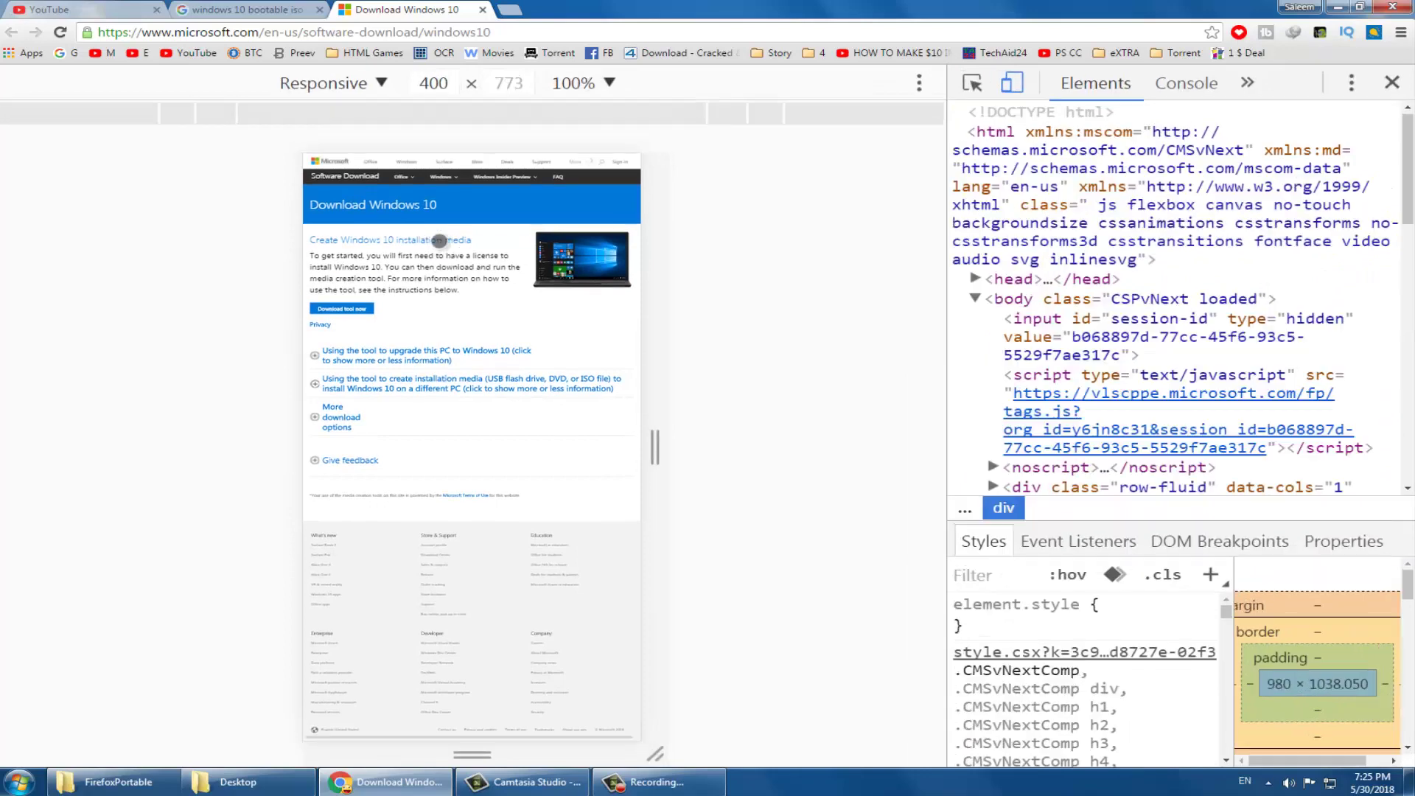
pyautogui.hotkey('ctrl', '+')
pyautogui.hotkey('ctrl', '+')
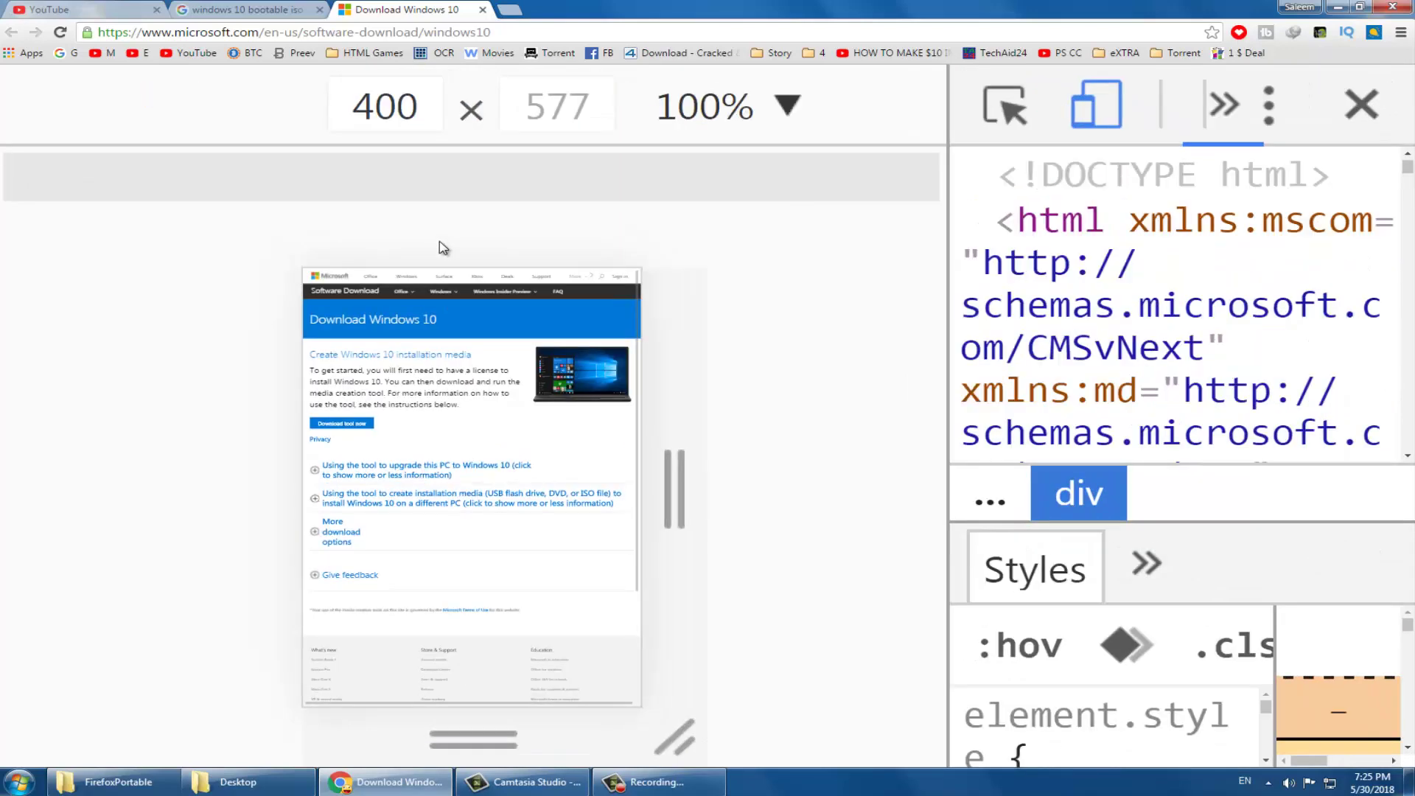
pyautogui.hotkey('ctrl', '+')
pyautogui.hotkey('ctrl', '+')
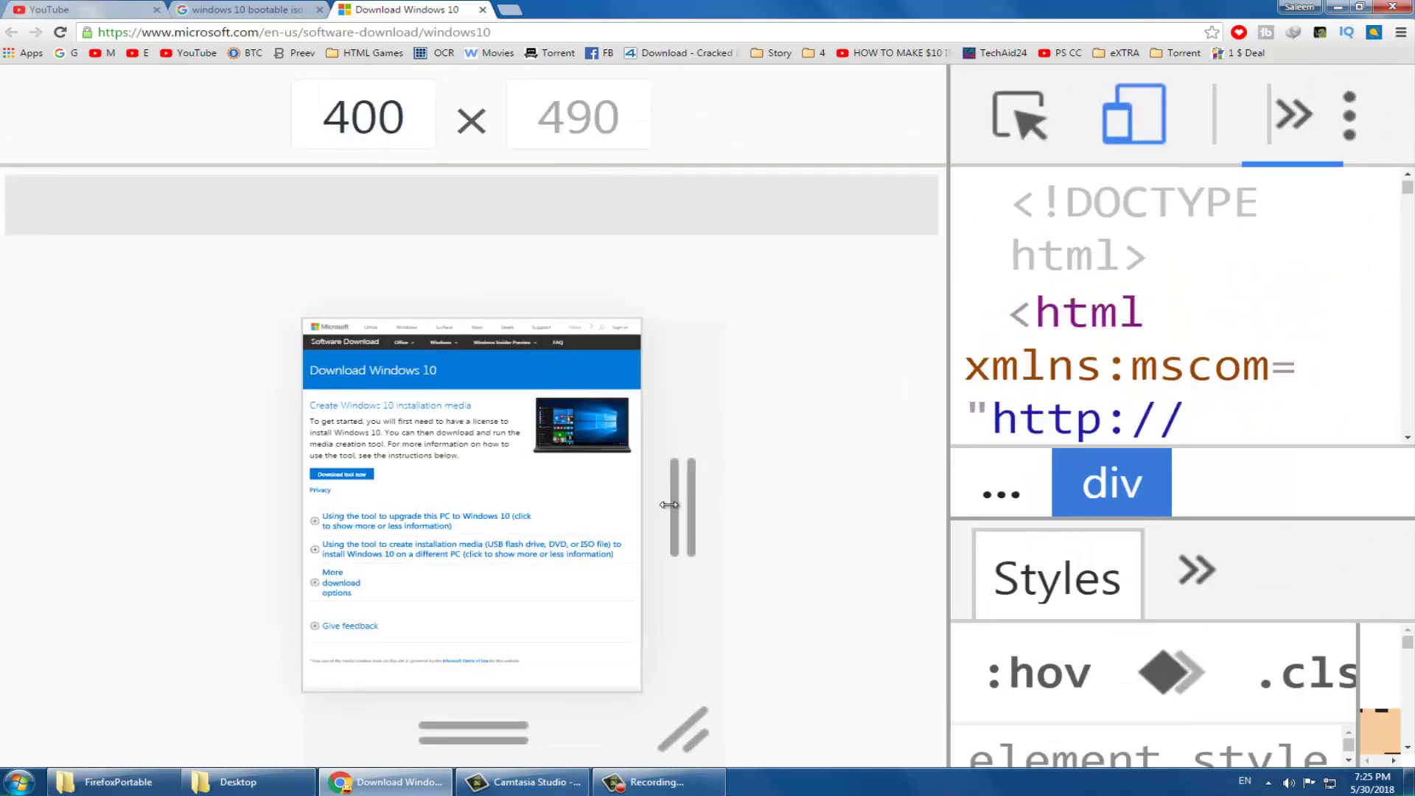
# Reload the Download Windows 10 page in the device view so it offers the disc image (ISO file) edition selection
pyautogui.click(61, 33)
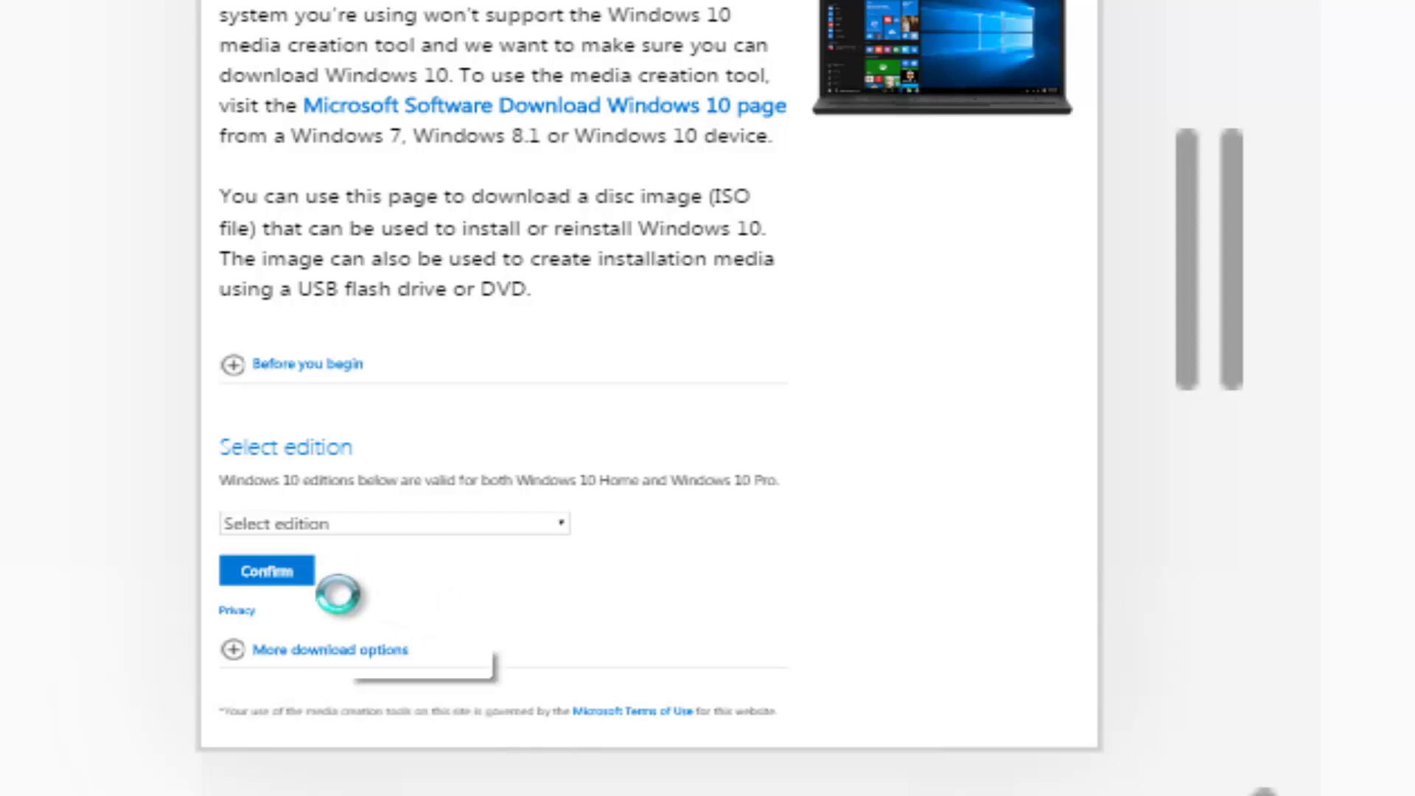
pyautogui.press('Print')
pyautogui.moveTo(155, 531); pyautogui.dragTo(421, 620)
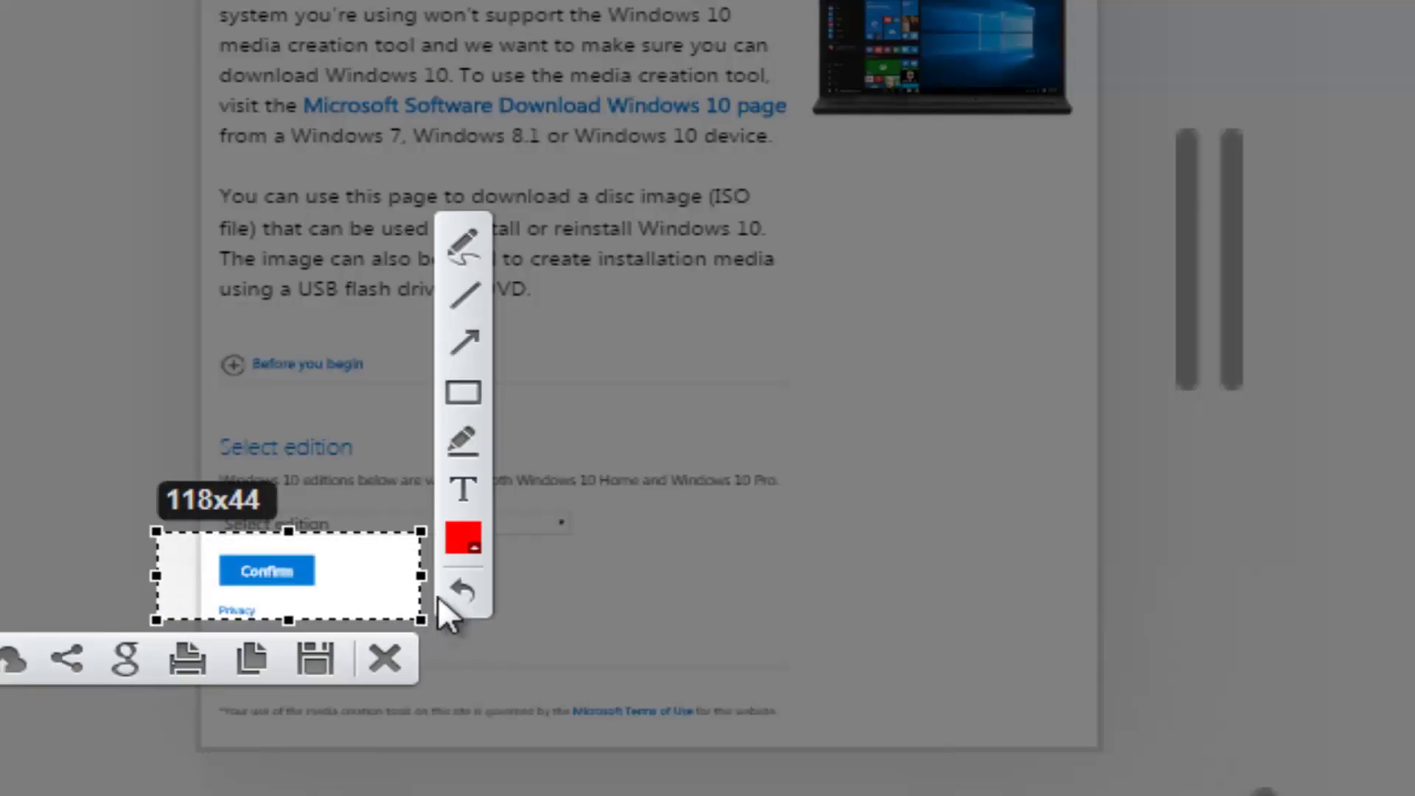
pyautogui.moveTo(2, 280); pyautogui.dragTo(200, 547)
pyautogui.click(385, 658)
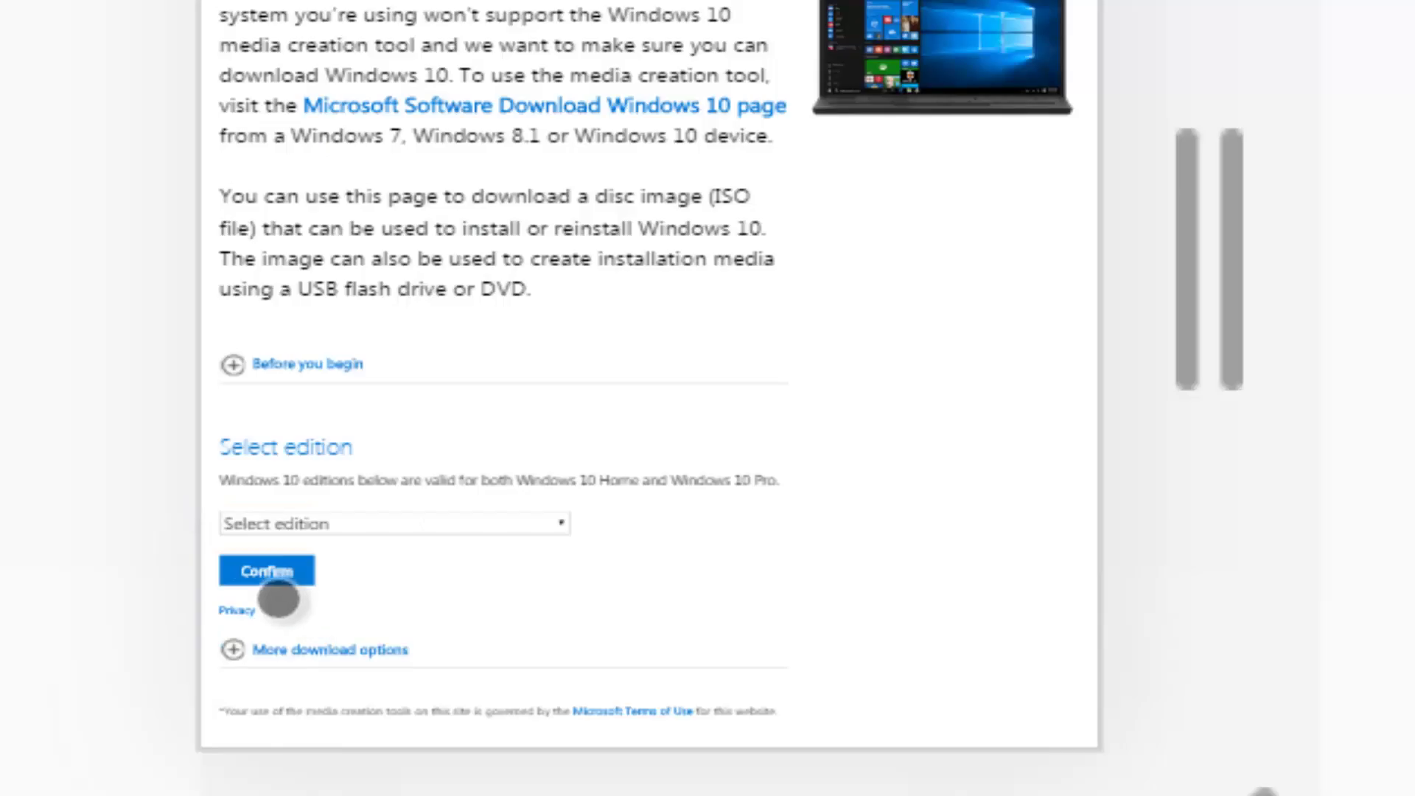
pyautogui.click(278, 573)
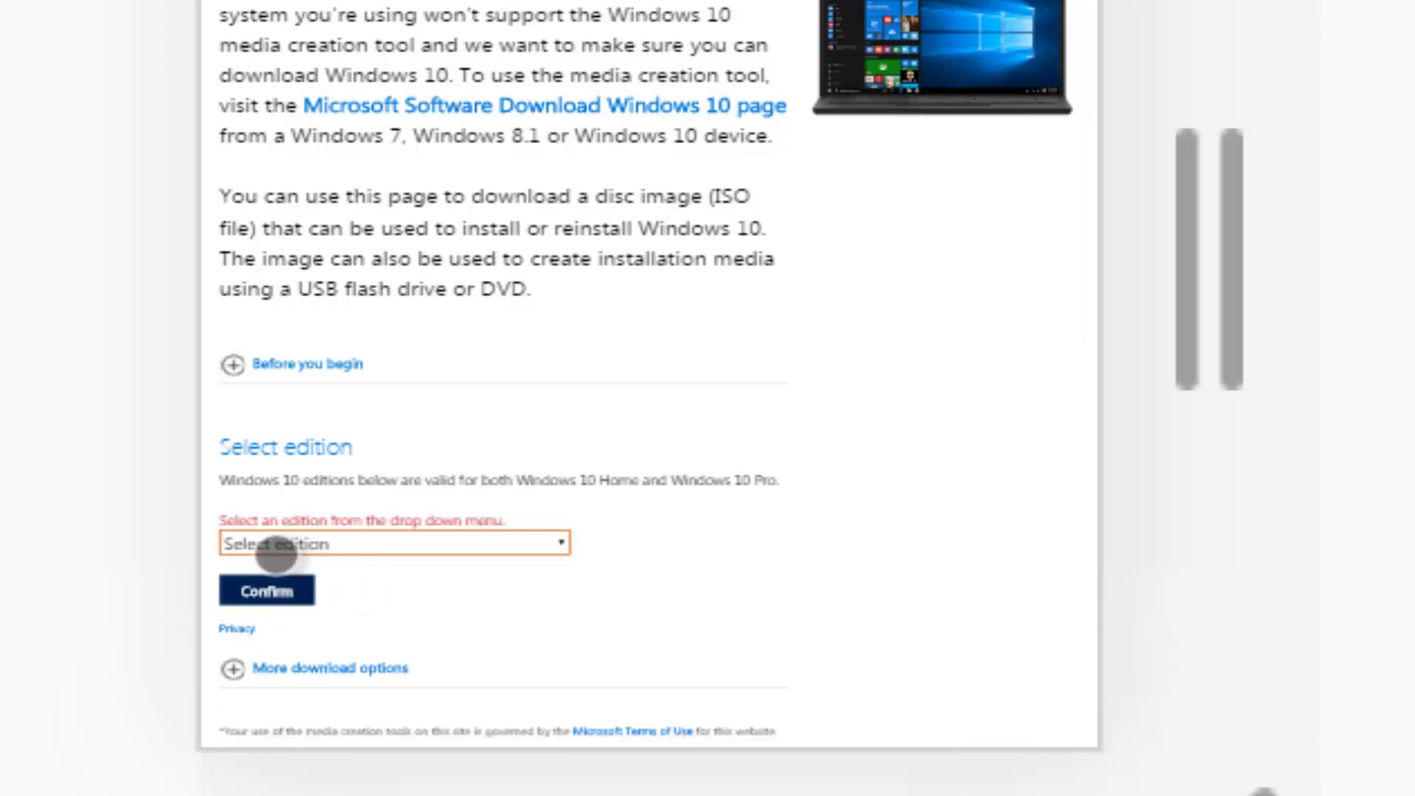
pyautogui.press('Print')
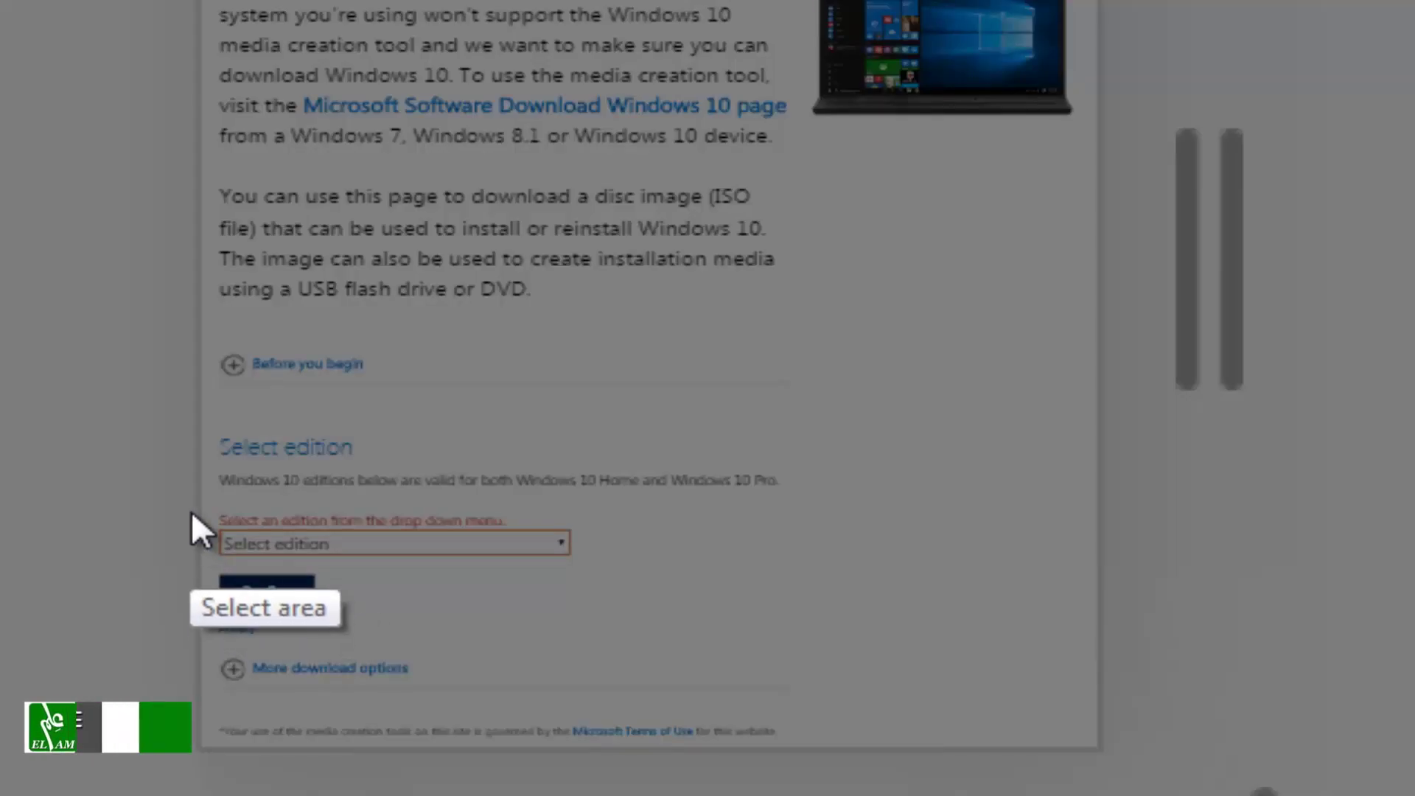
pyautogui.moveTo(168, 503); pyautogui.dragTo(616, 574)
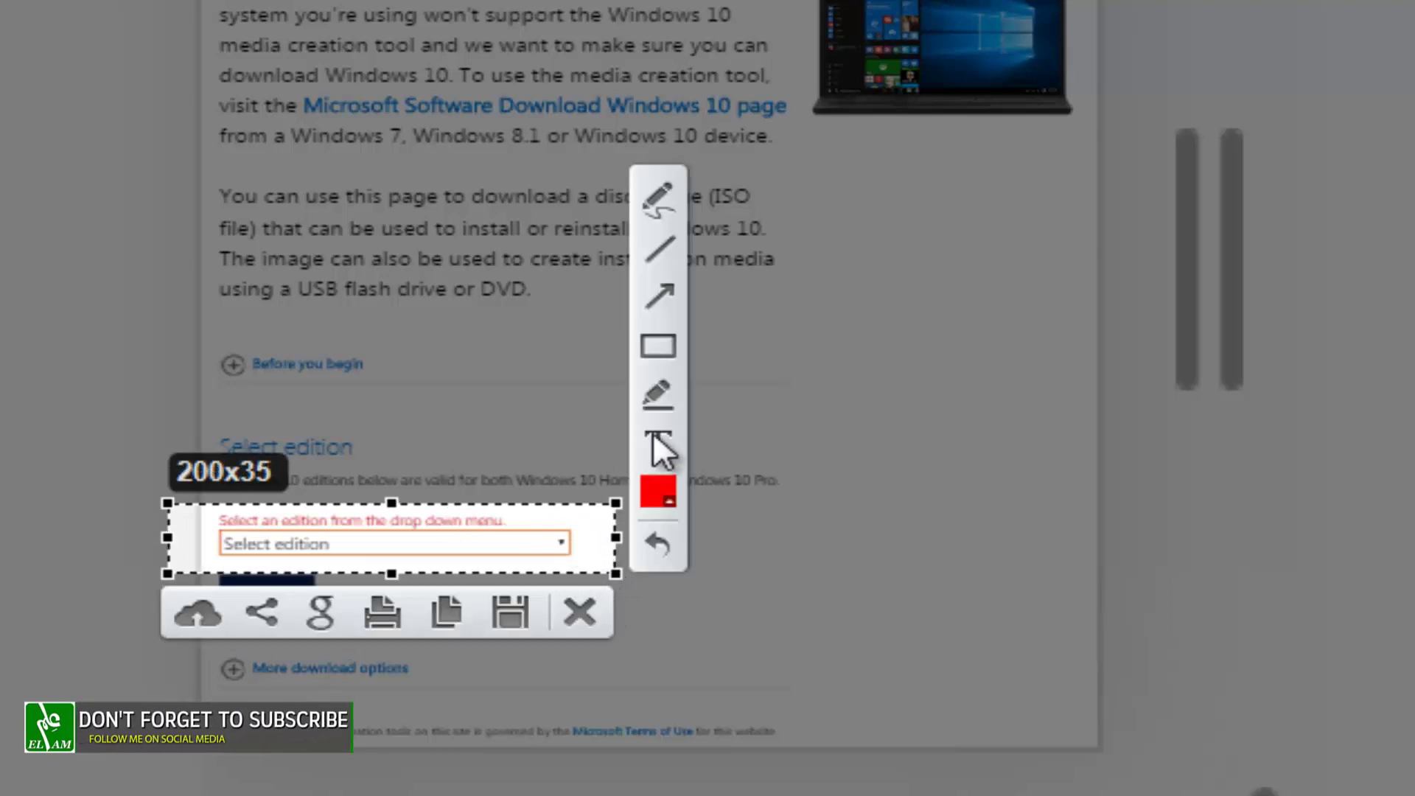
pyautogui.moveTo(2, 452); pyautogui.dragTo(206, 538)
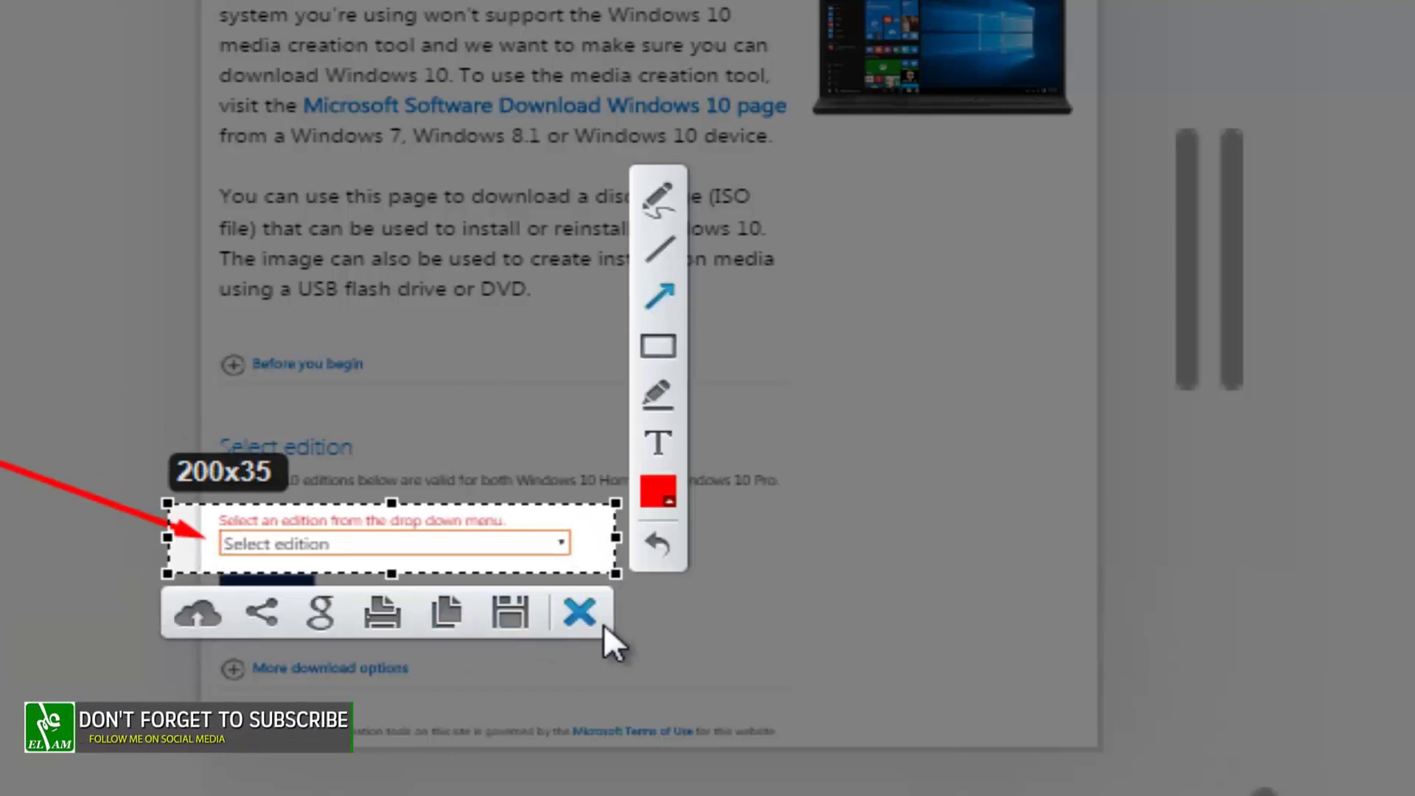
pyautogui.click(582, 613)
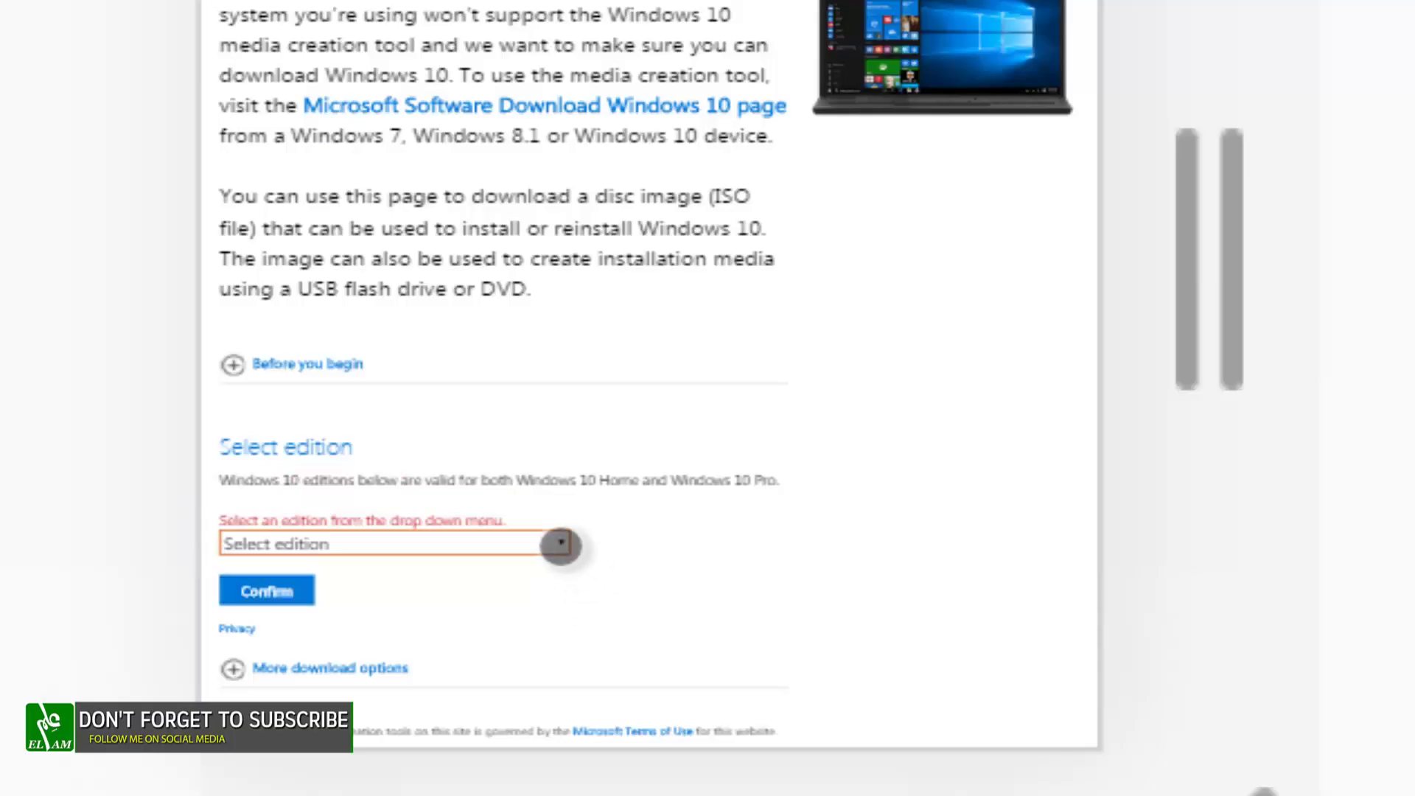
# Select Windows 10 as the edition on the ISO download page and confirm the choice
pyautogui.click(561, 544)
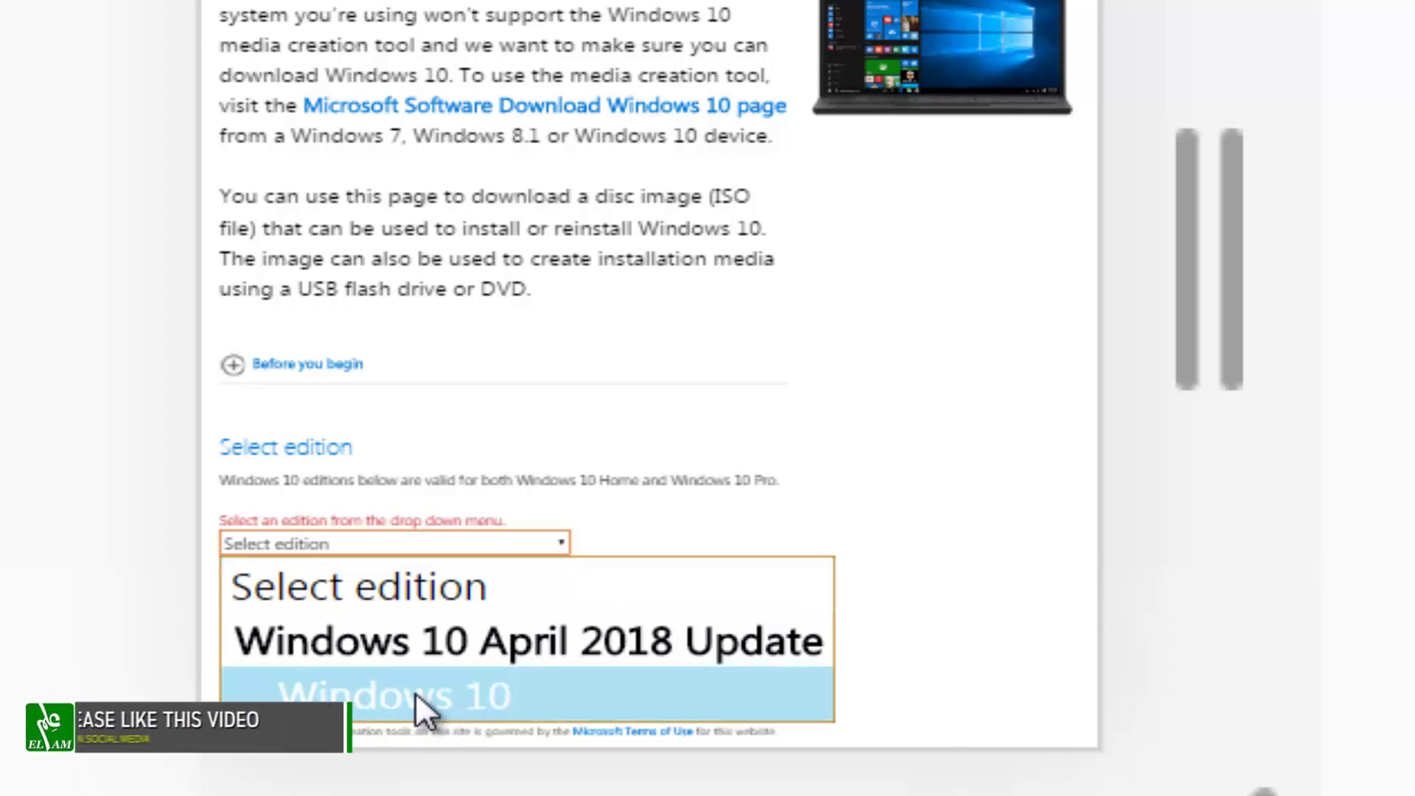
pyautogui.click(440, 700)
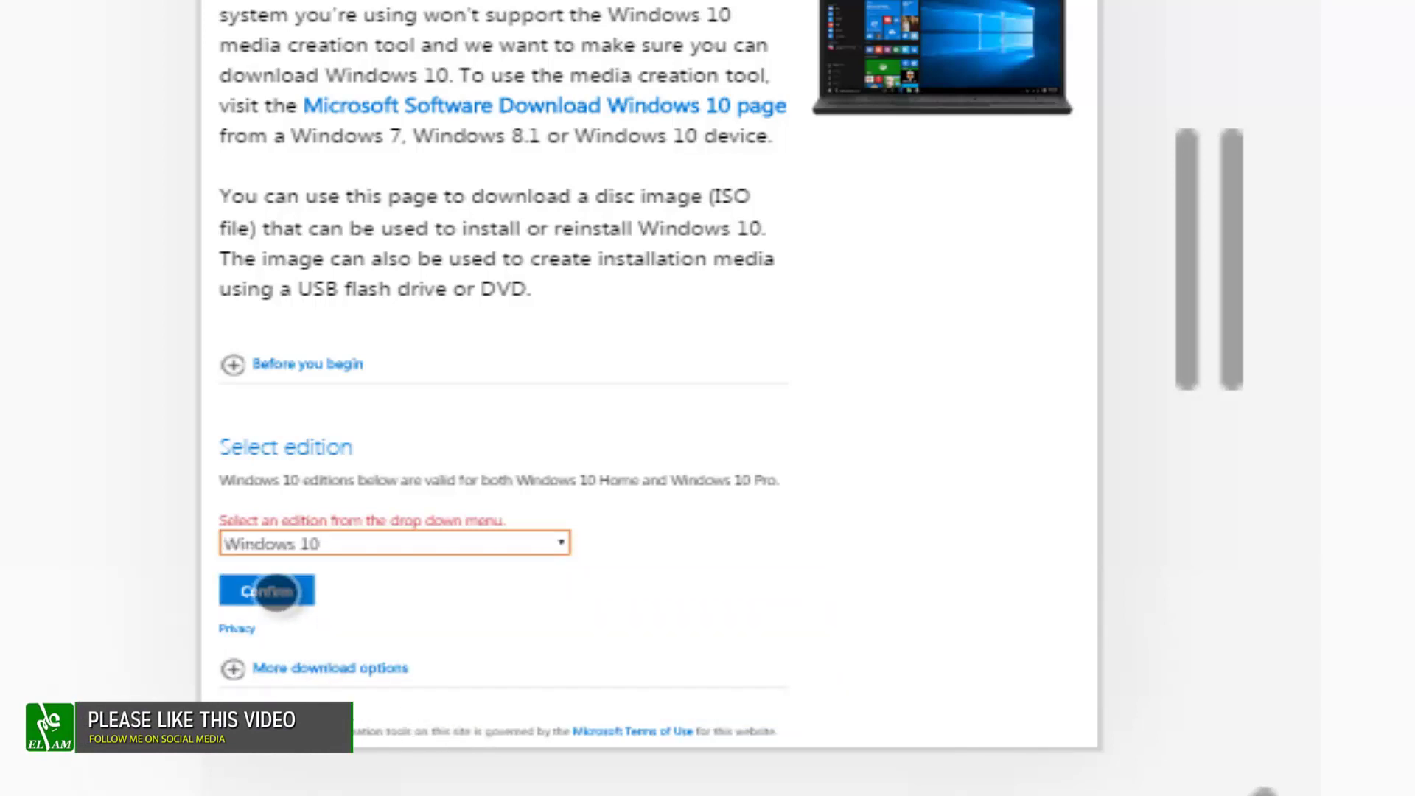
pyautogui.click(277, 592)
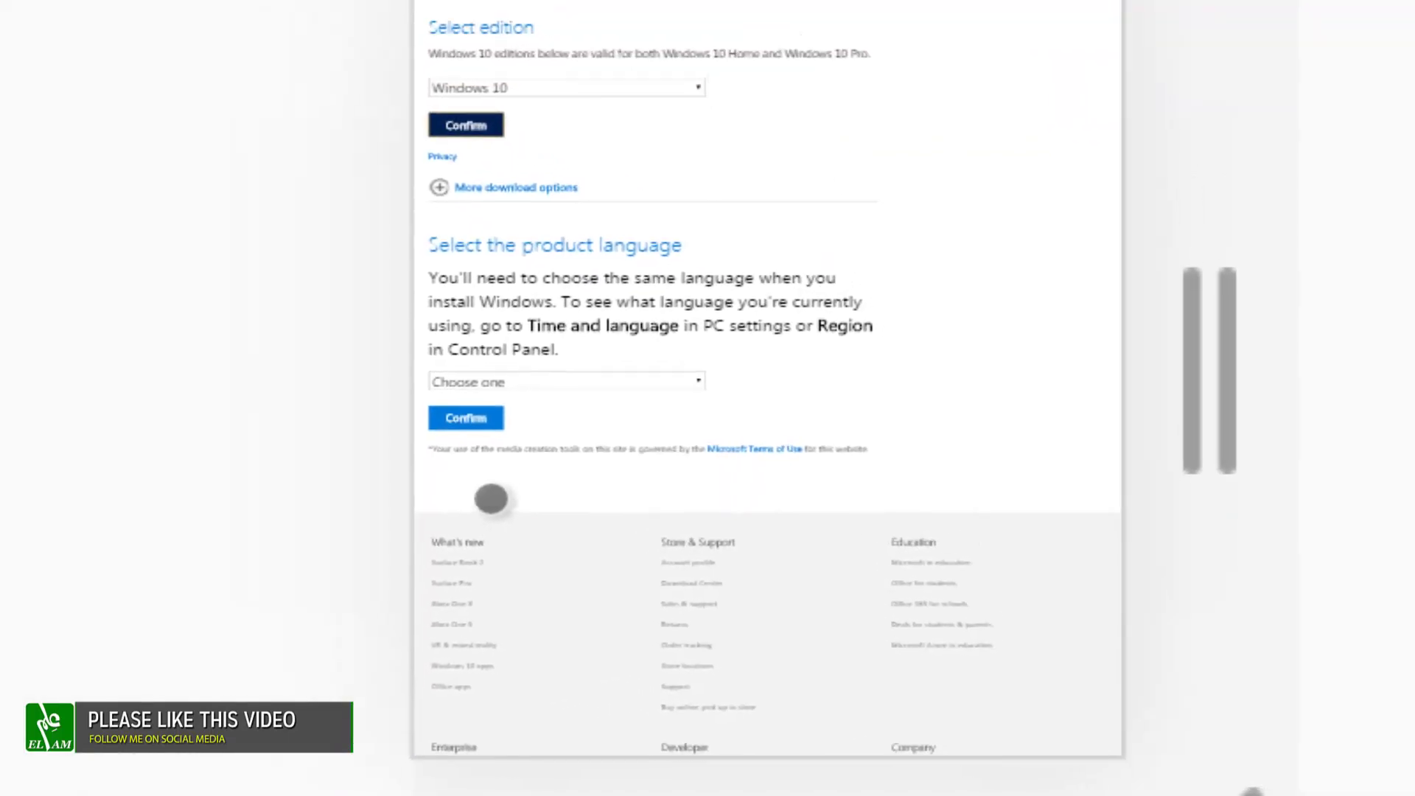
# Select English as the product language and confirm it to request the download links
pyautogui.click(467, 419)
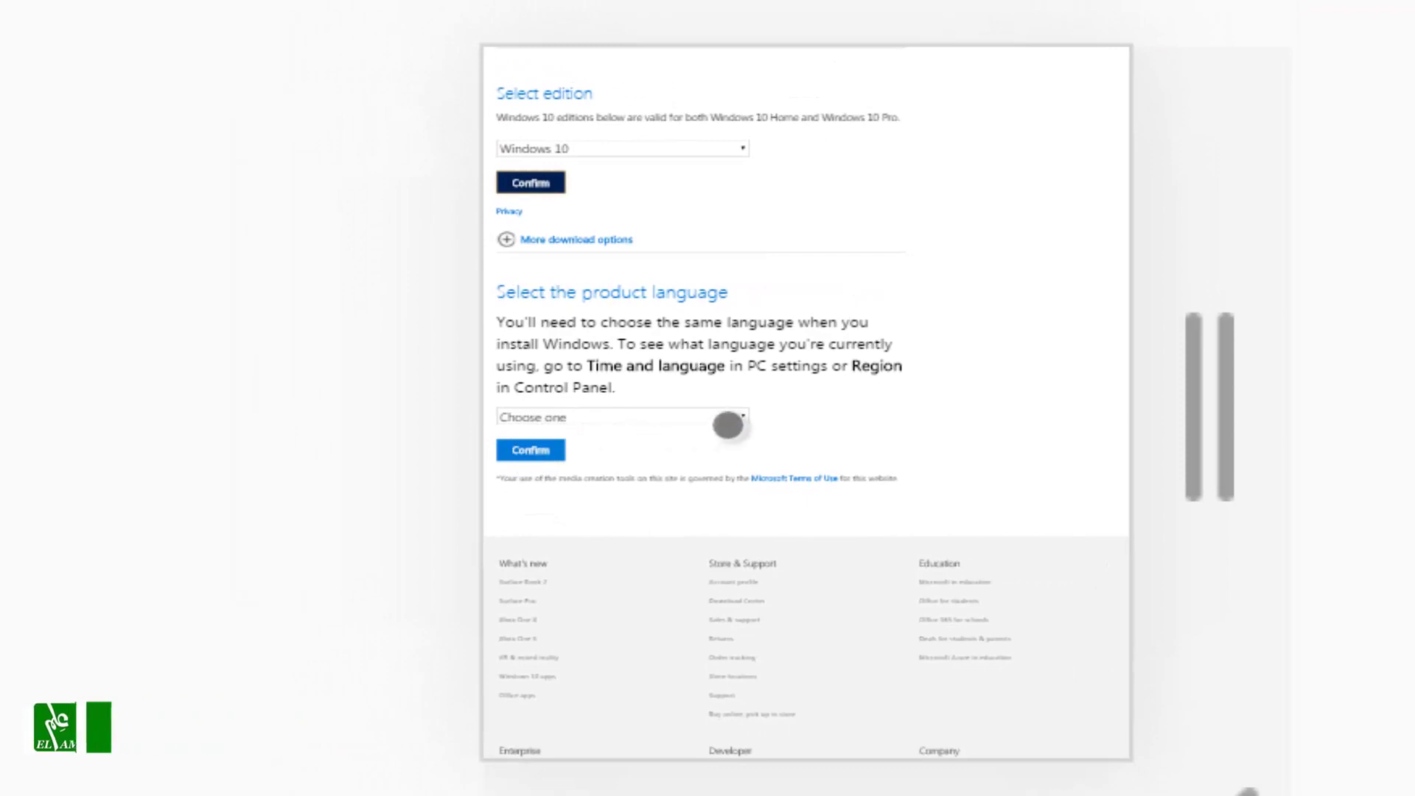
pyautogui.click(741, 417)
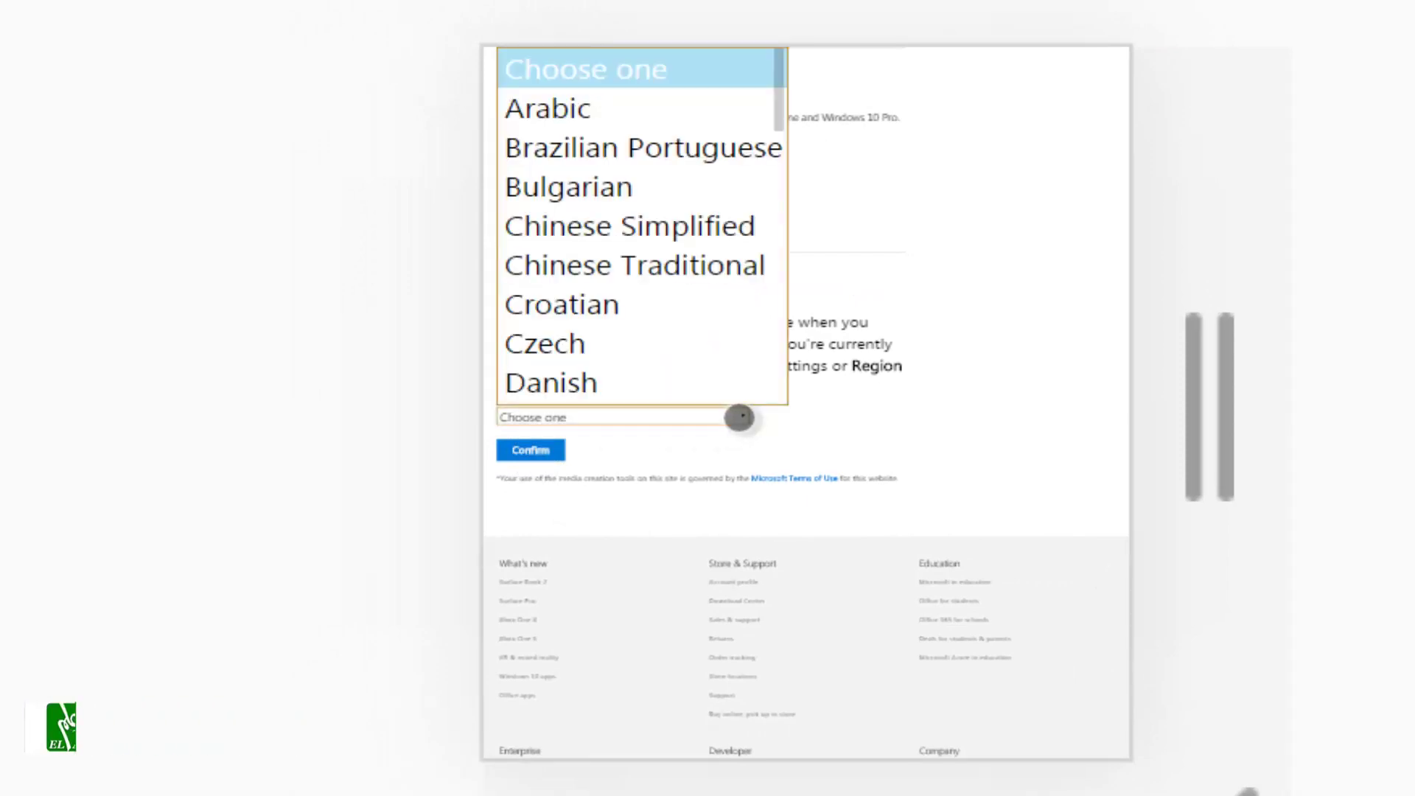
pyautogui.scroll(-10, 698, 237)
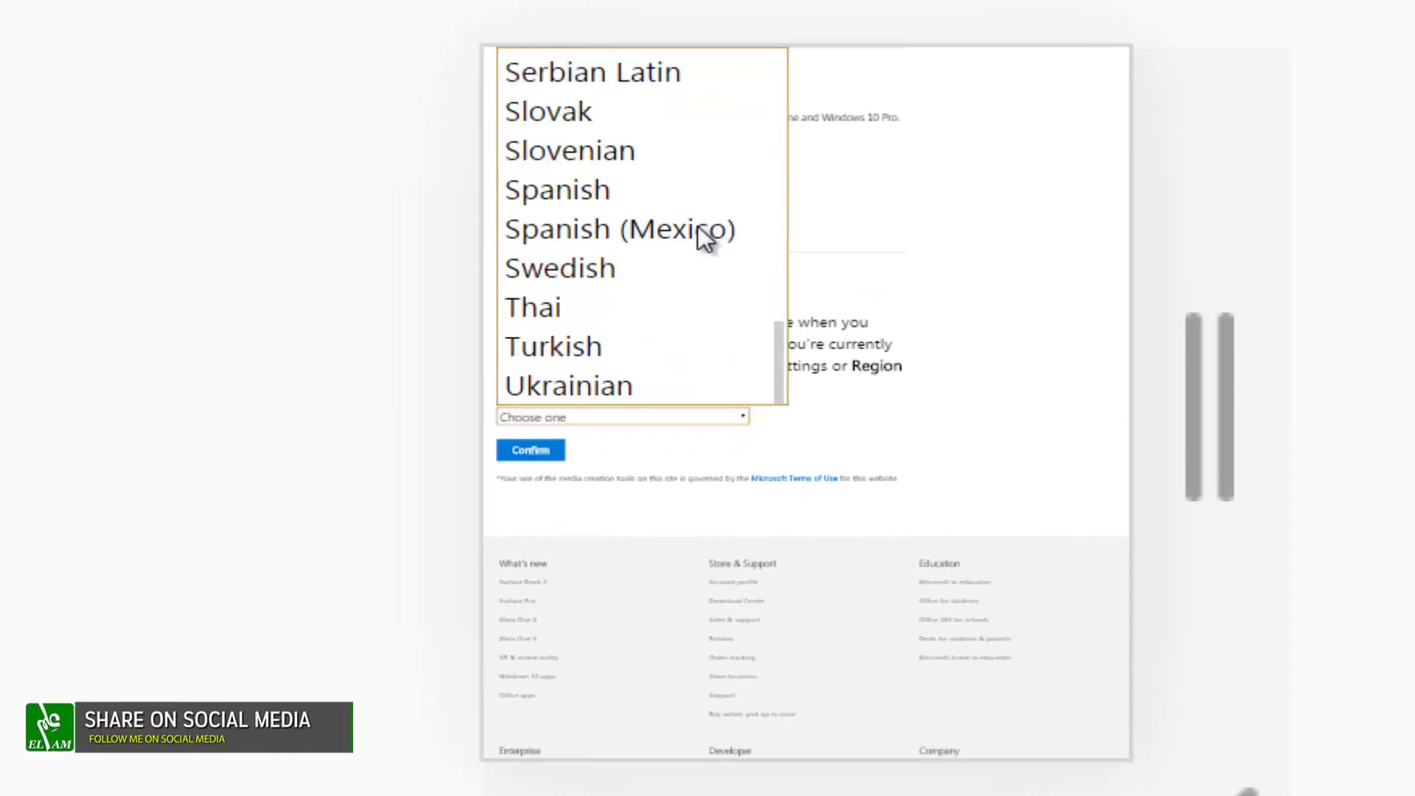
pyautogui.scroll(5, 667, 302)
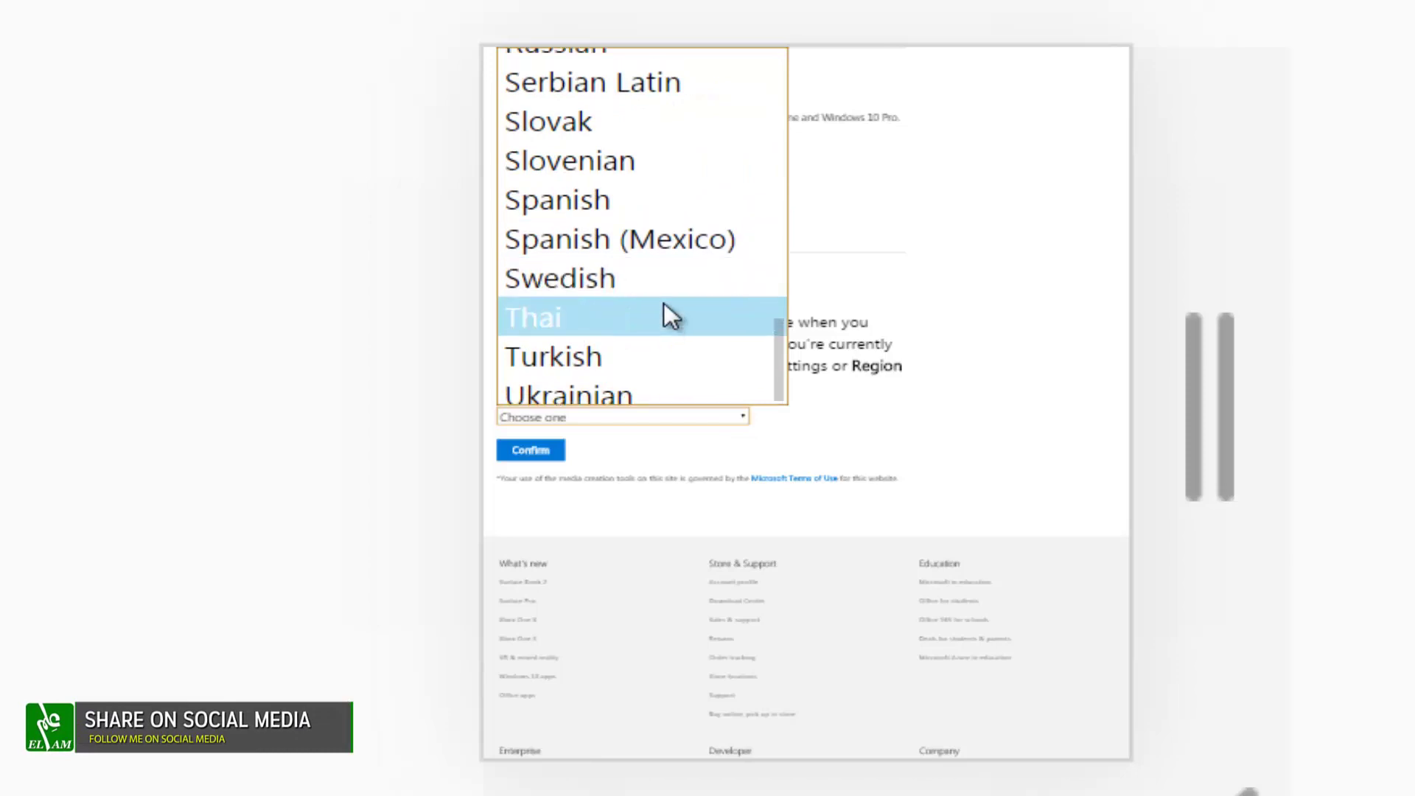
pyautogui.scroll(3, 659, 303)
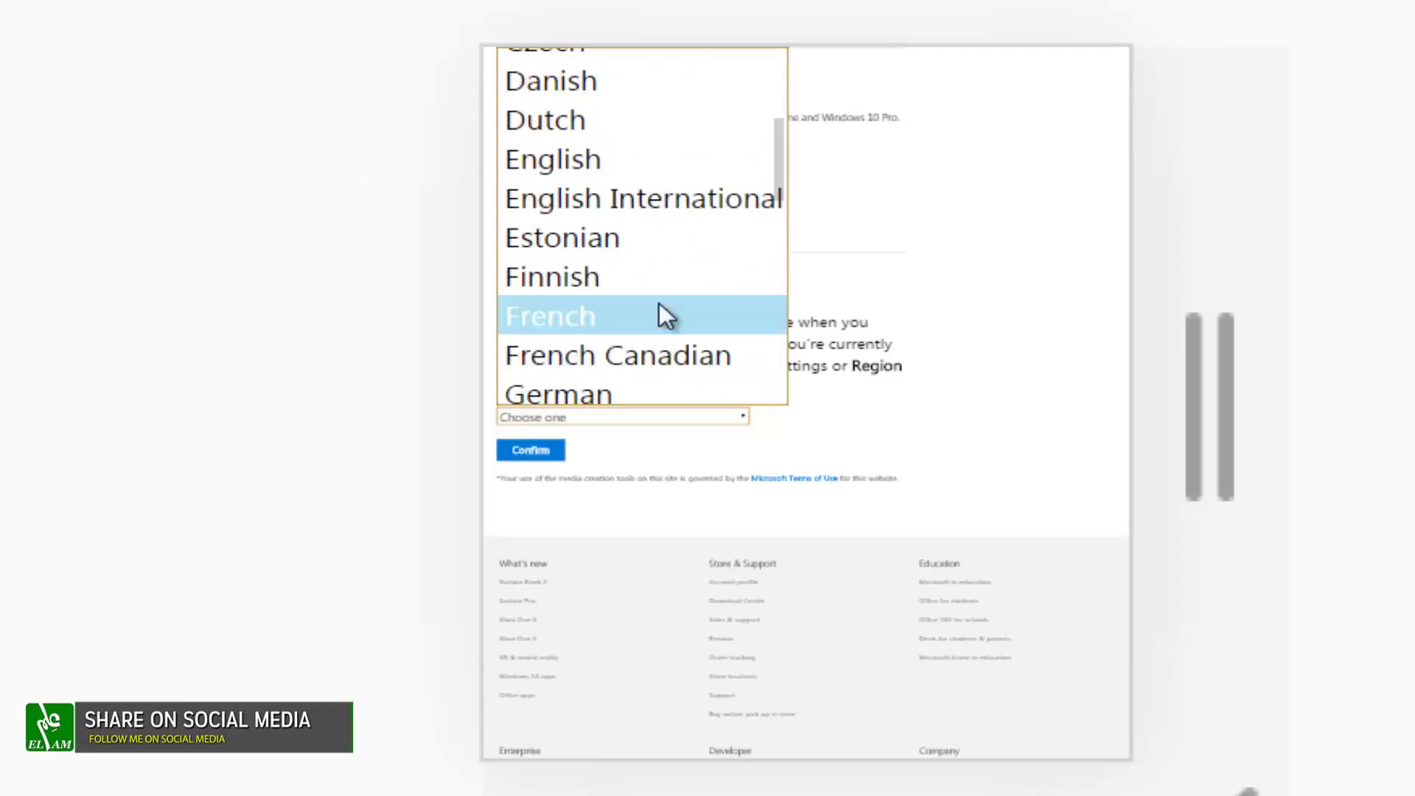
pyautogui.click(610, 162)
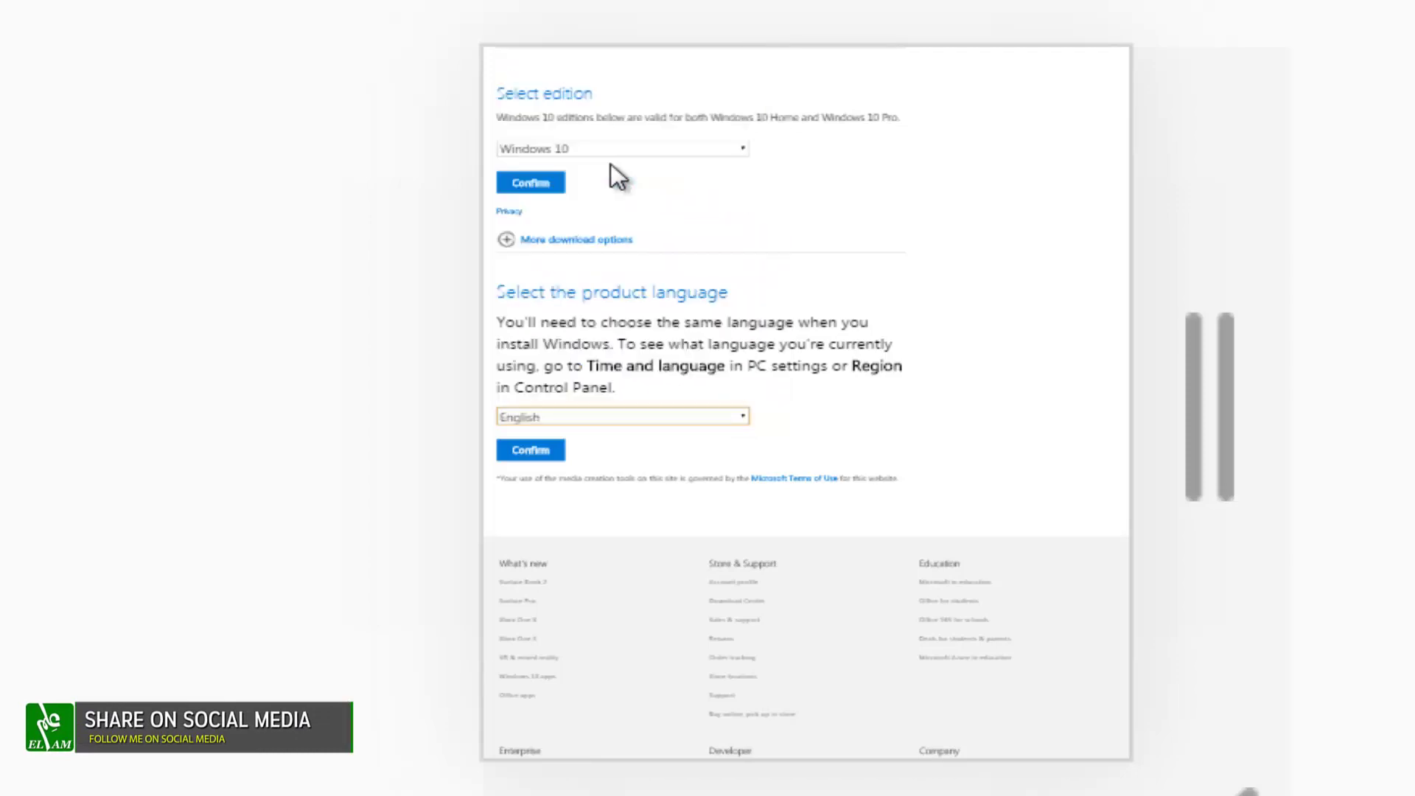
pyautogui.click(541, 450)
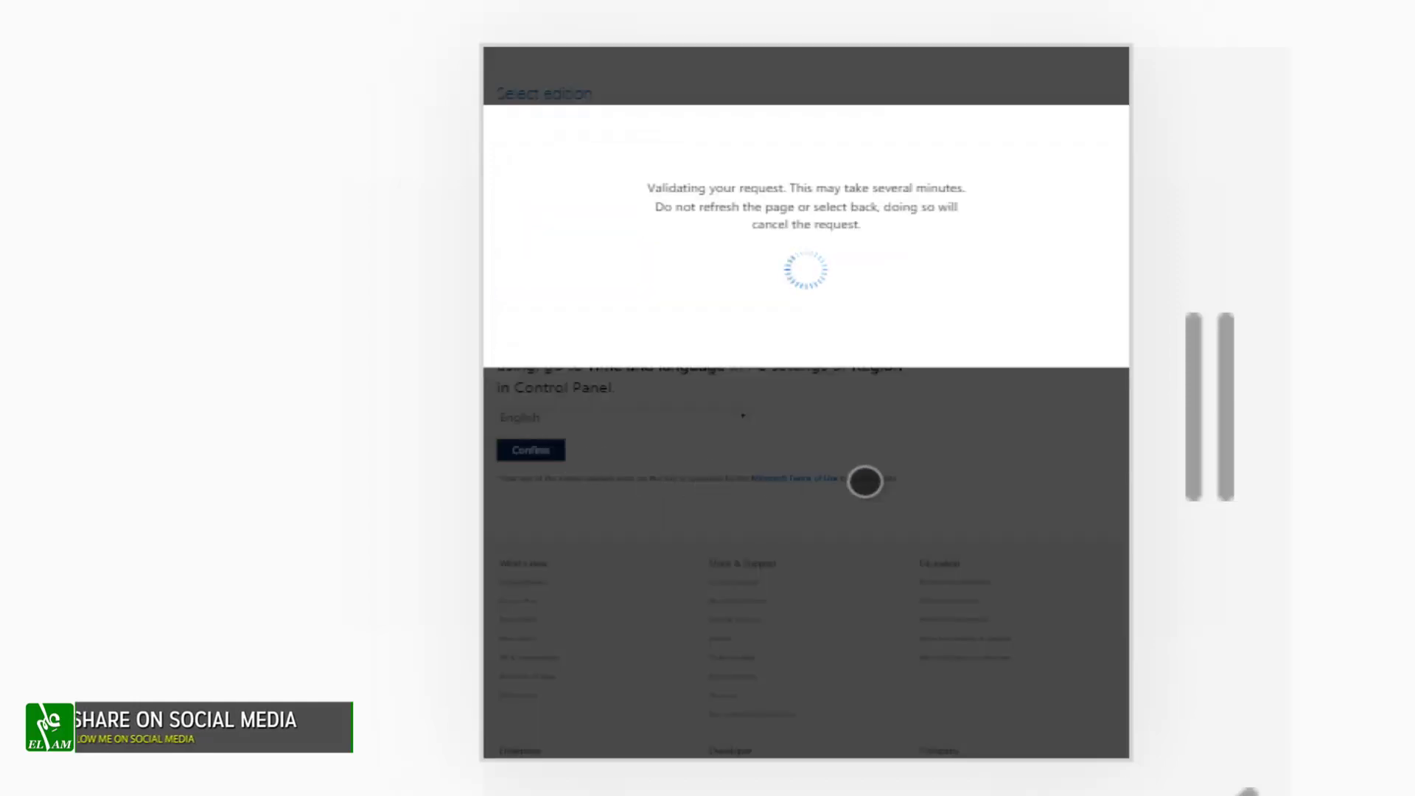
# Request the 32-bit Windows 10 English ISO and start downloading Win10_1803_English_x32.iso in the General category of the download manager
pyautogui.scroll(1, 865, 480)
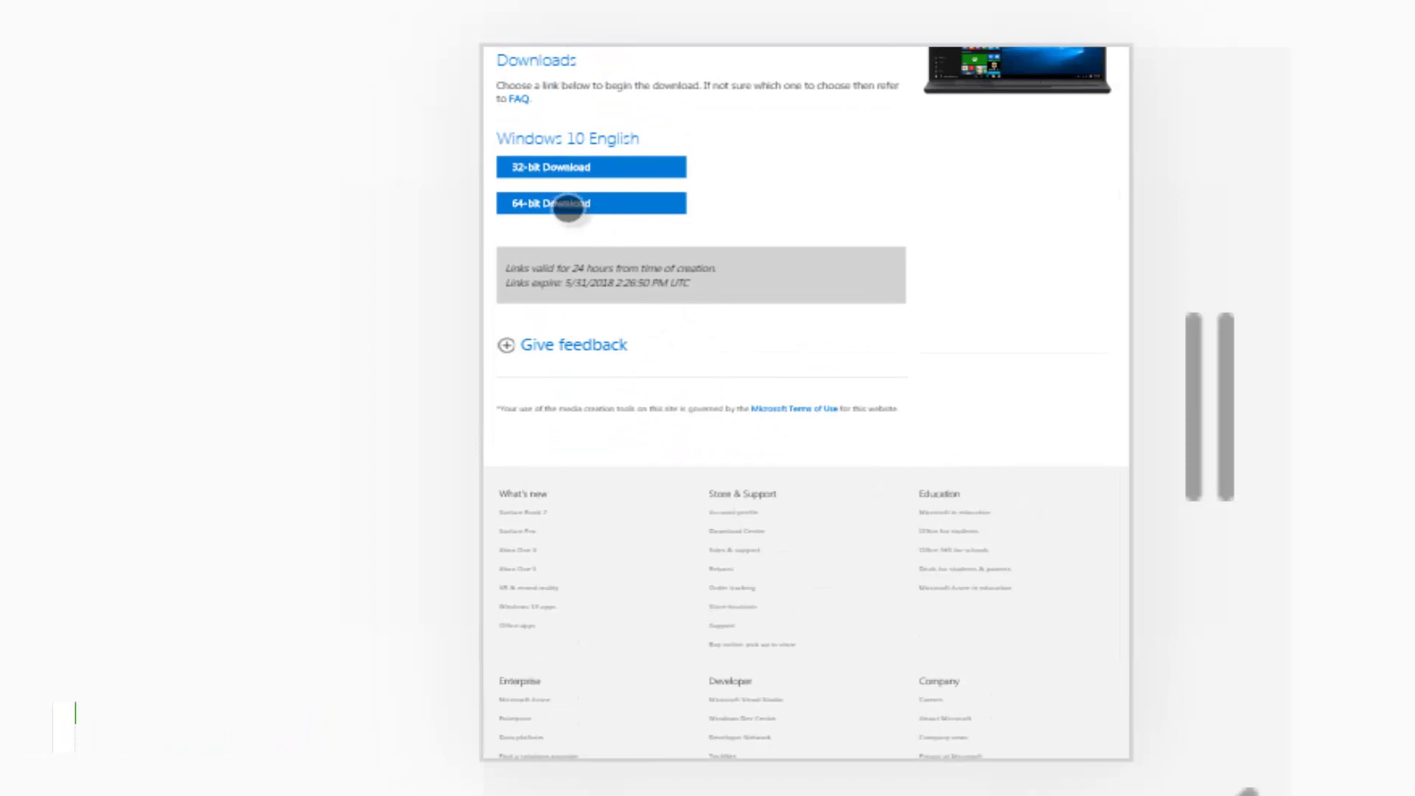
pyautogui.scroll(2, 689, 237)
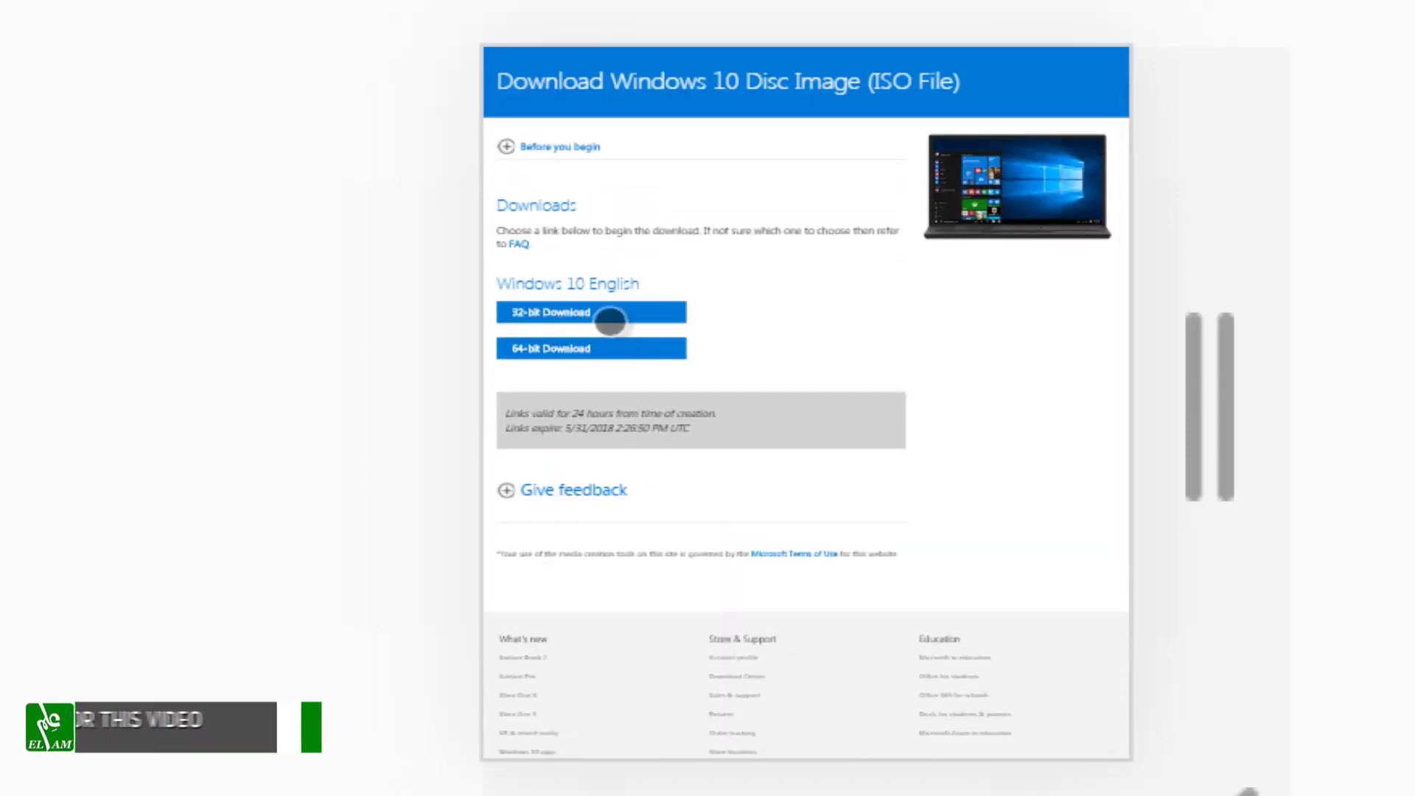
pyautogui.rightClick(617, 314)
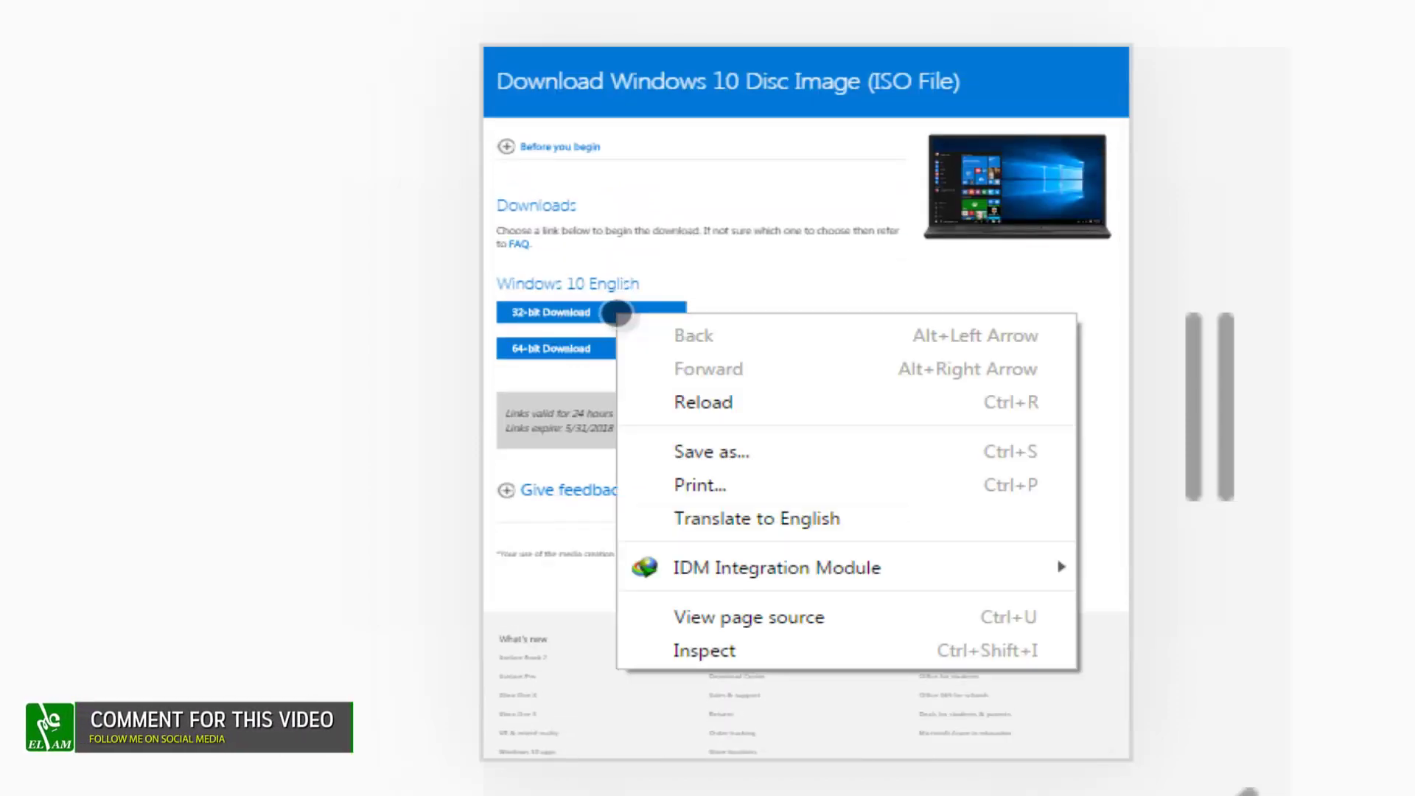
pyautogui.click(354, 353)
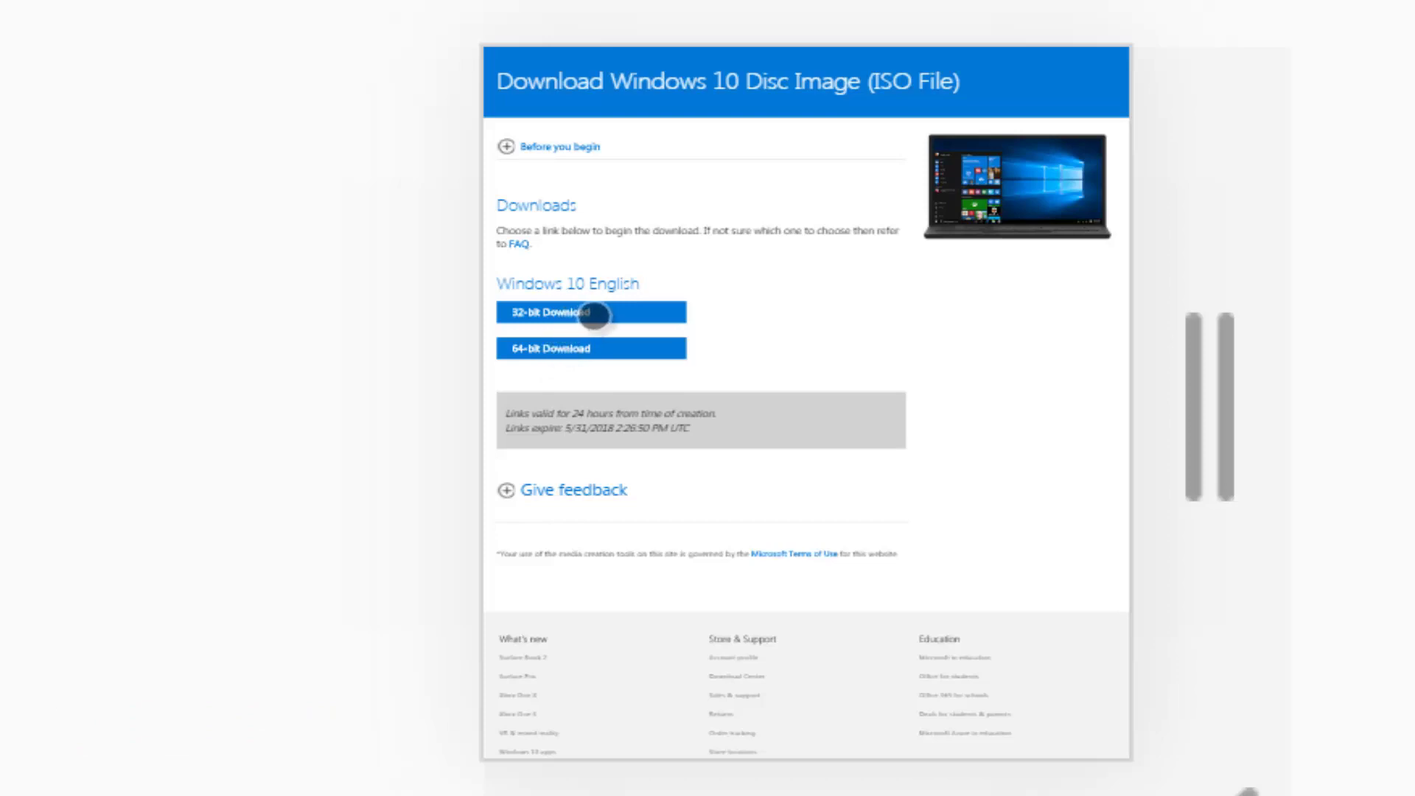
pyautogui.click(594, 313)
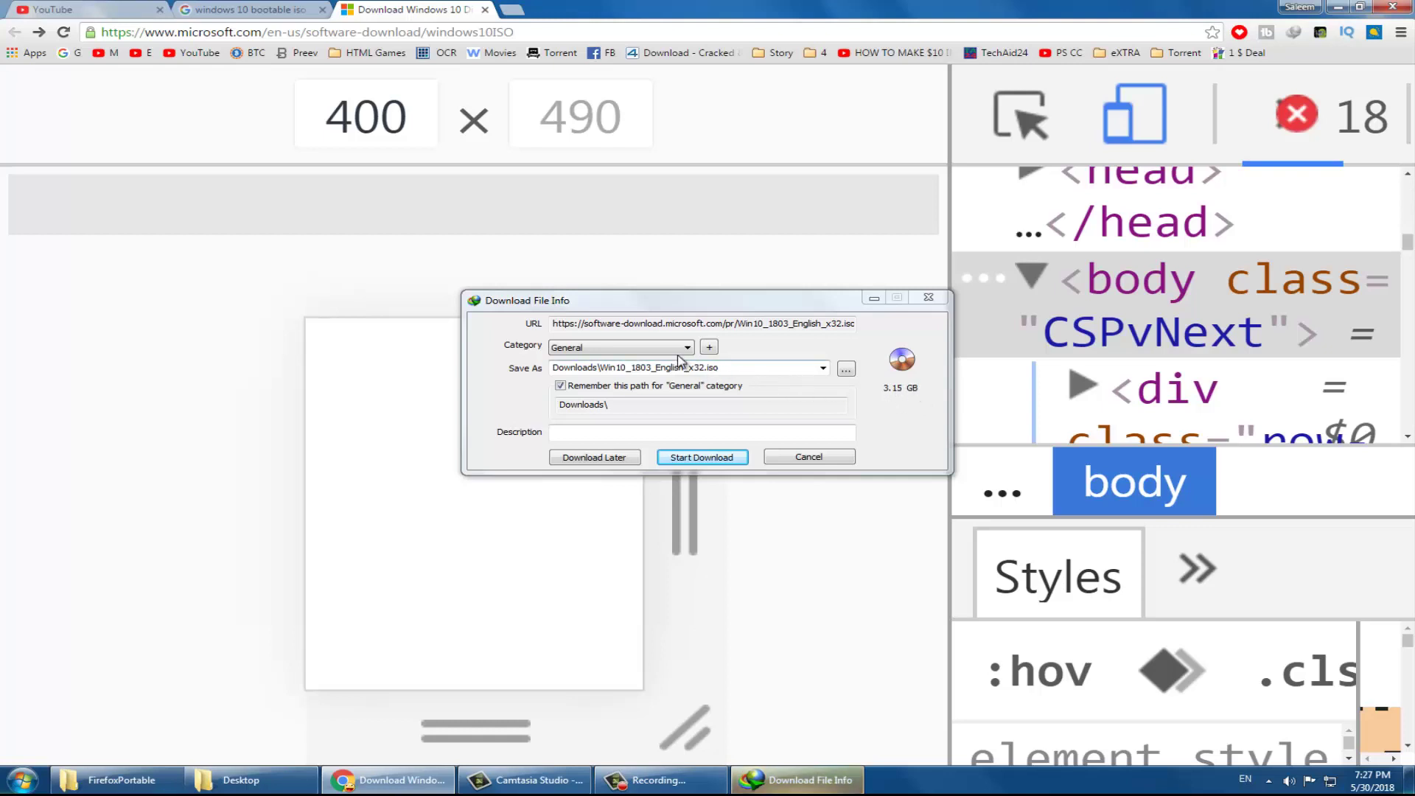
pyautogui.click(702, 458)
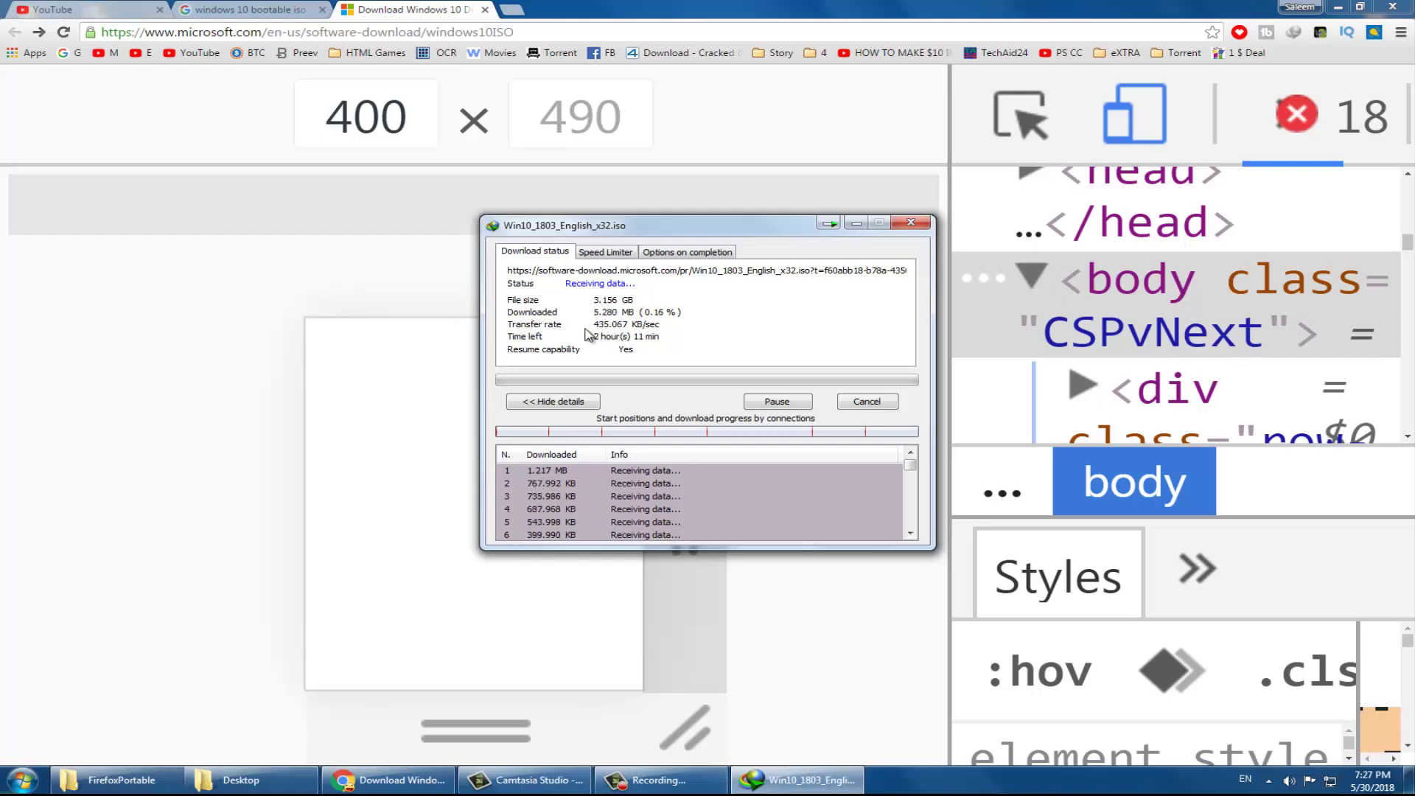
# Pause the Win10_1803_English_x32.iso download and minimize the download and Chrome windows to show the desktop
pyautogui.click(775, 405)
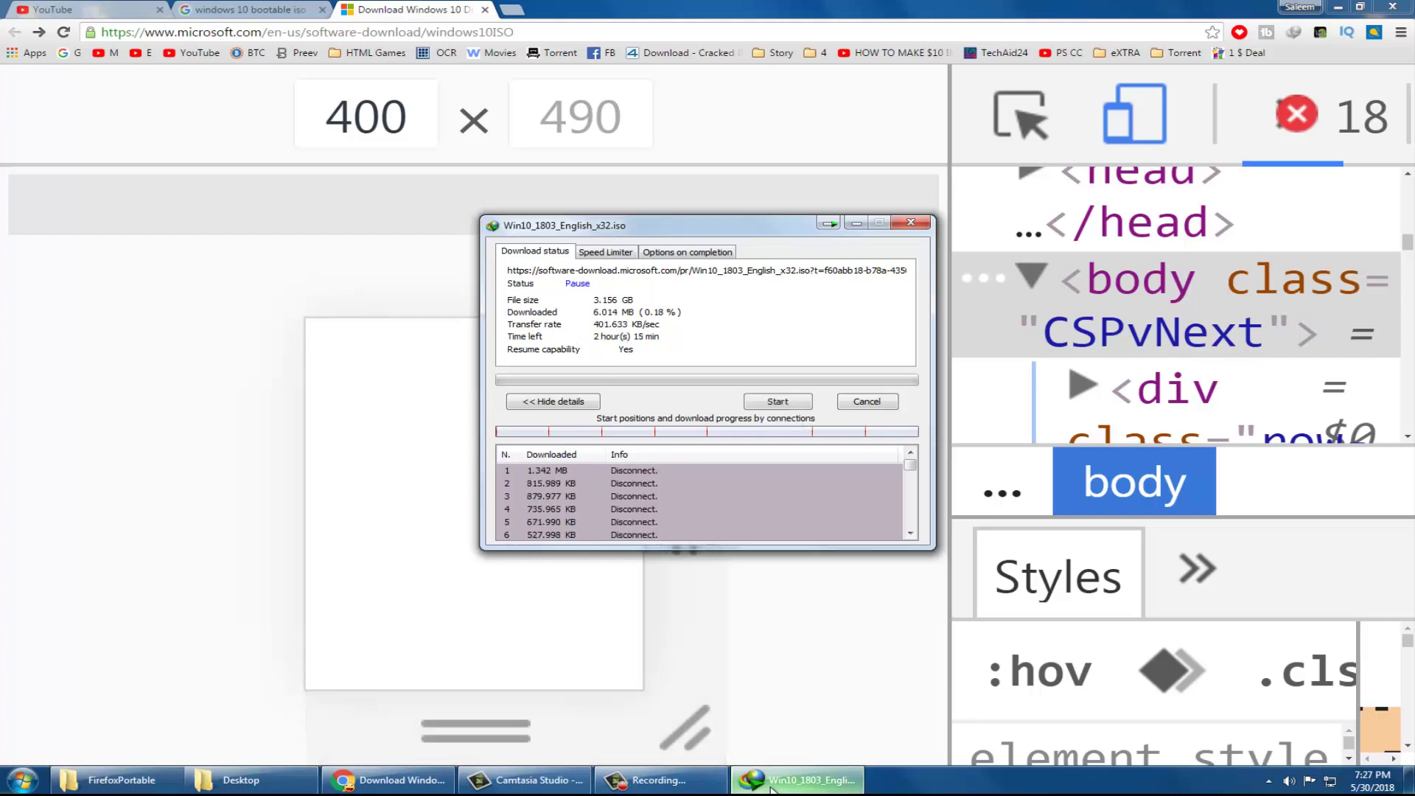
pyautogui.click(772, 787)
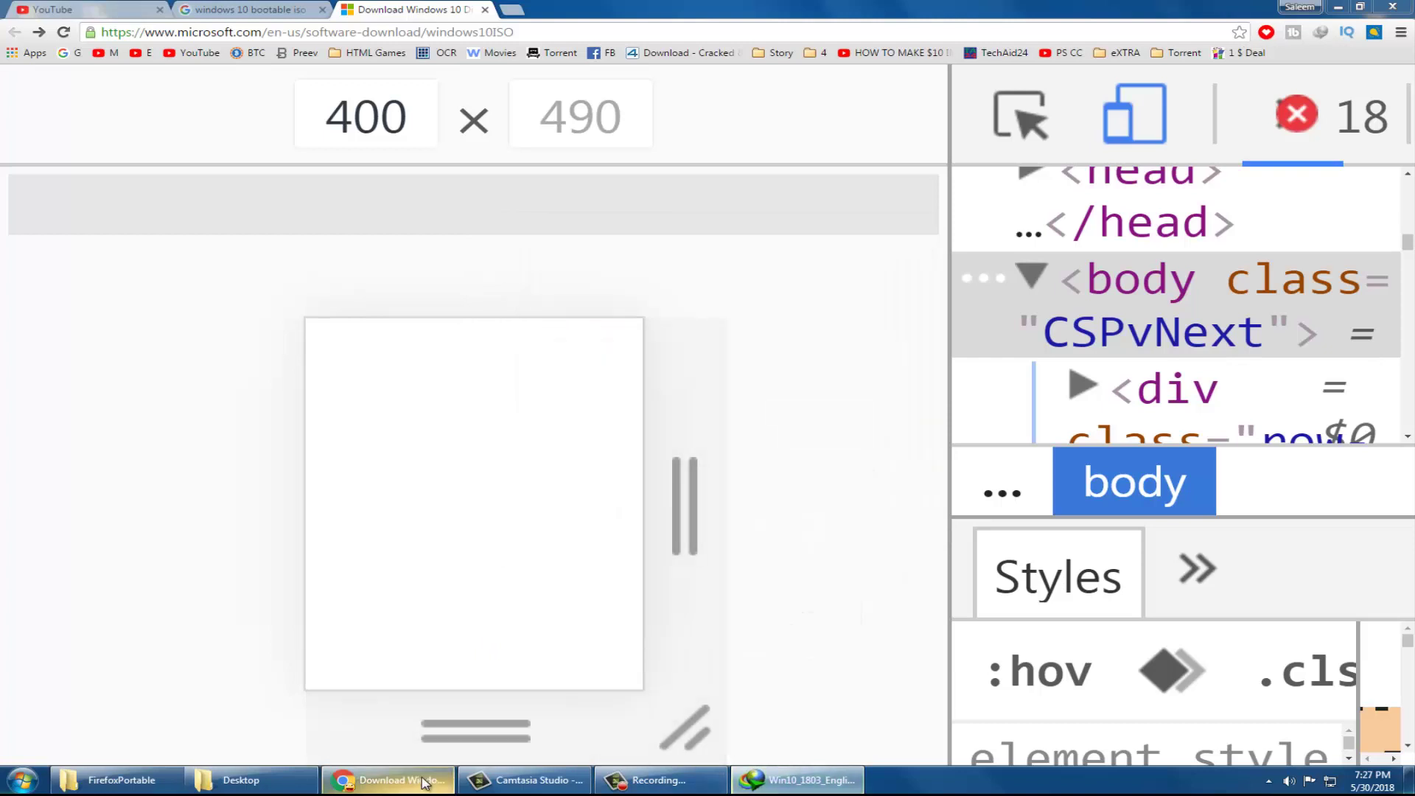
pyautogui.moveTo(424, 783)
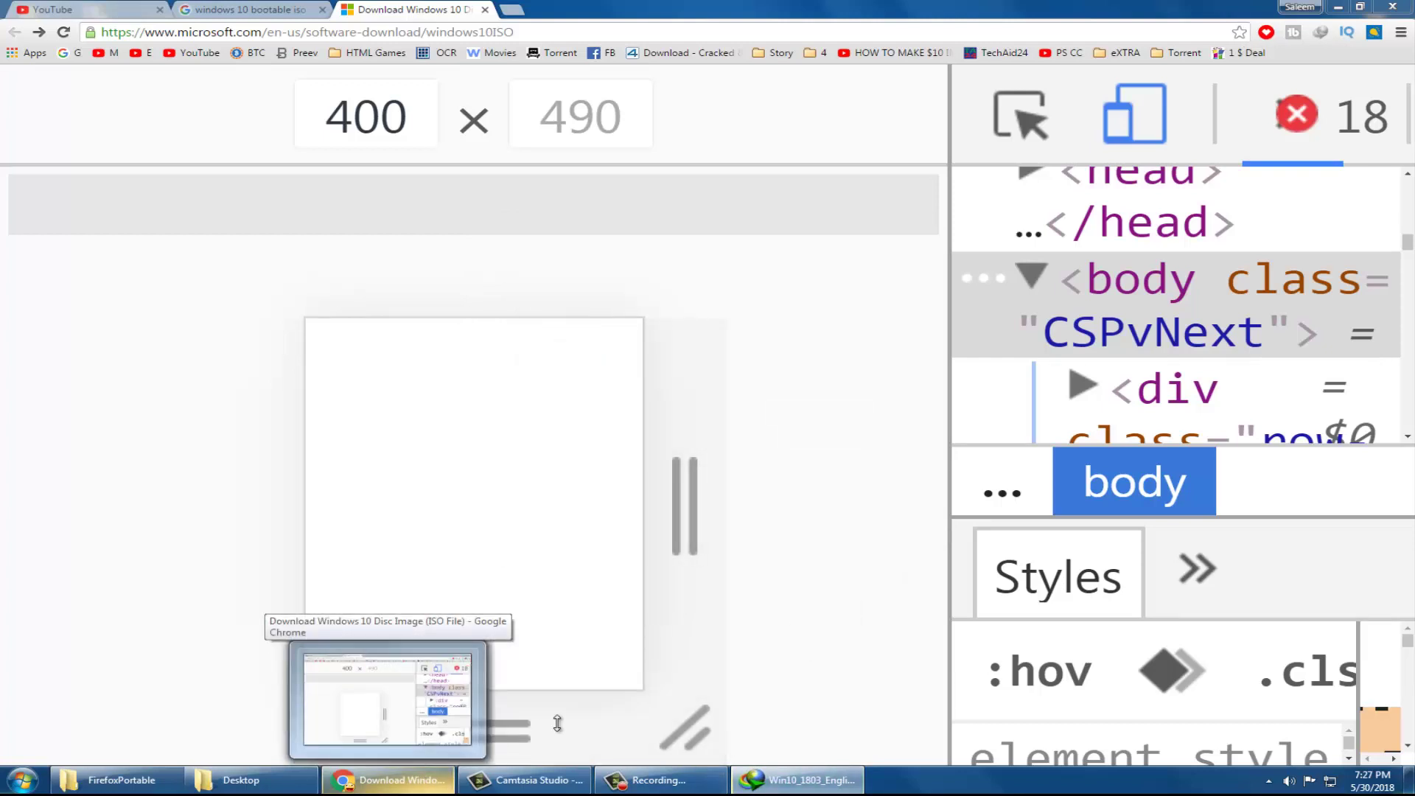
pyautogui.click(373, 786)
pyautogui.click(371, 786)
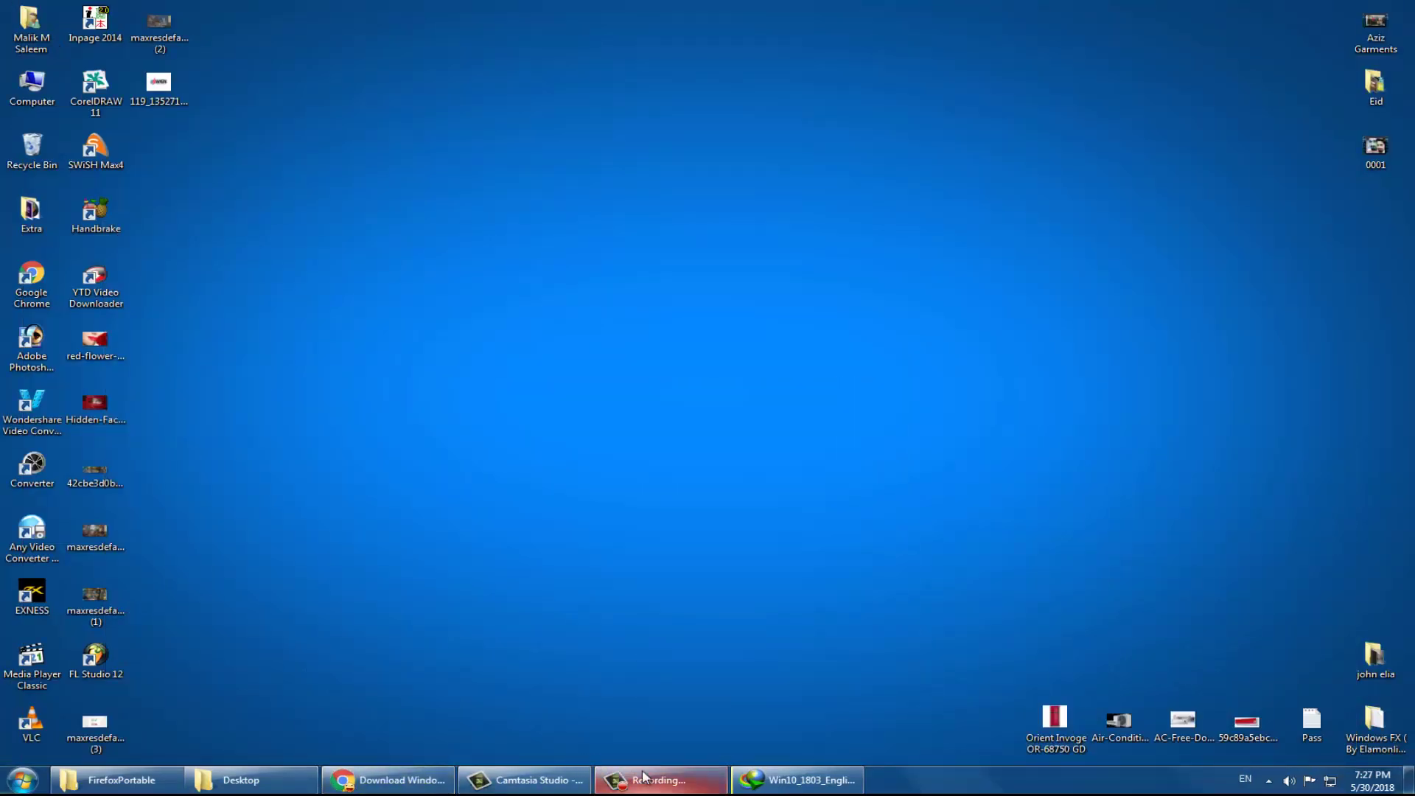
pyautogui.moveTo(643, 776)
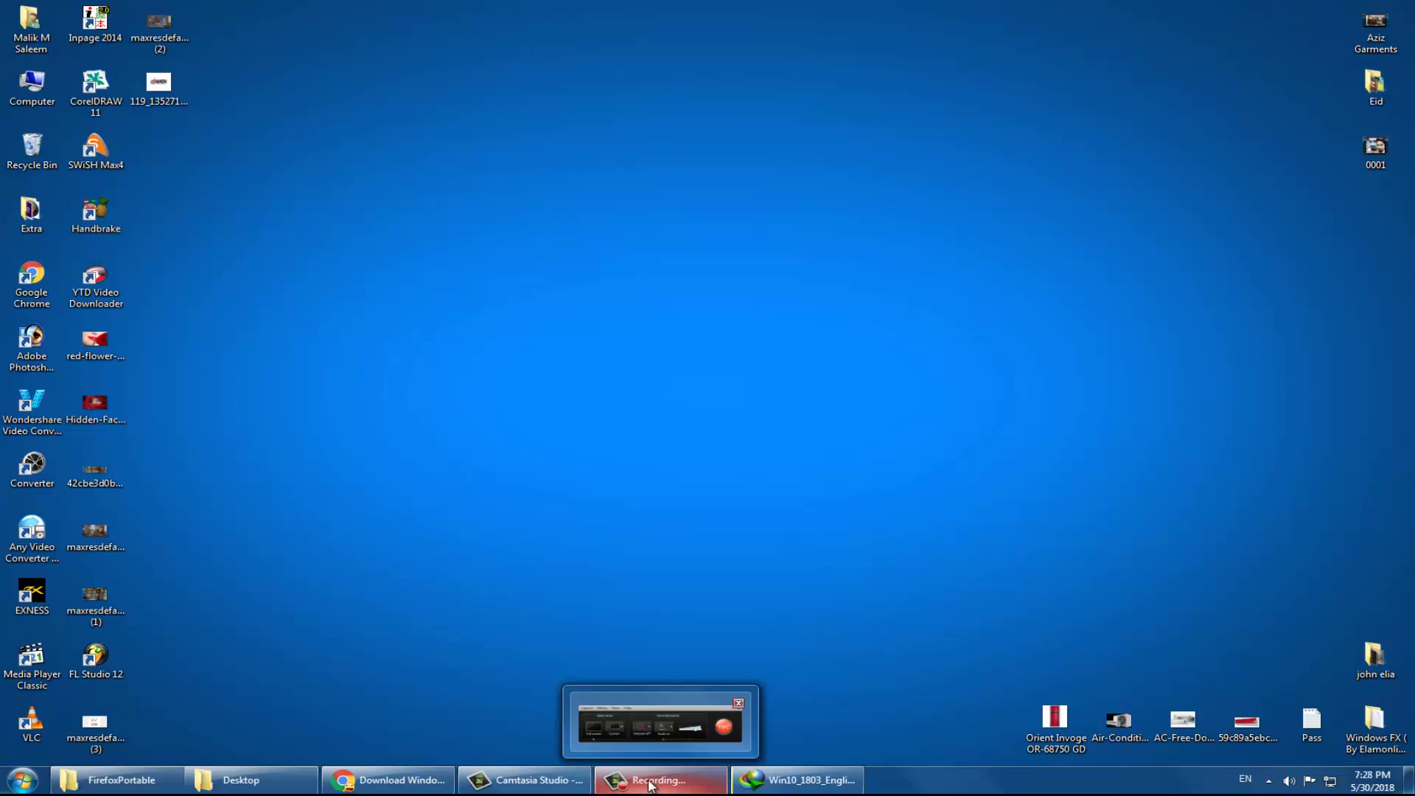
pyautogui.click(651, 786)
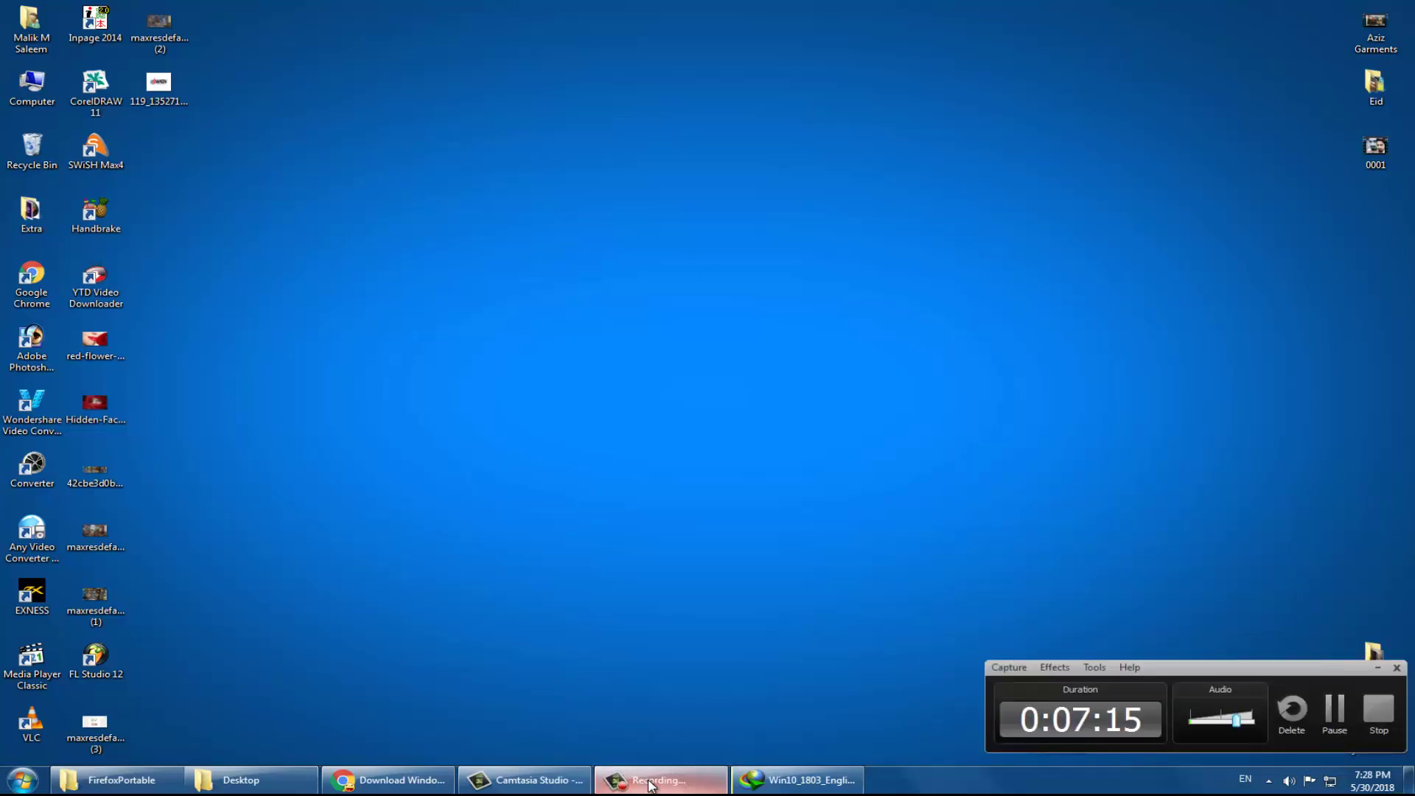